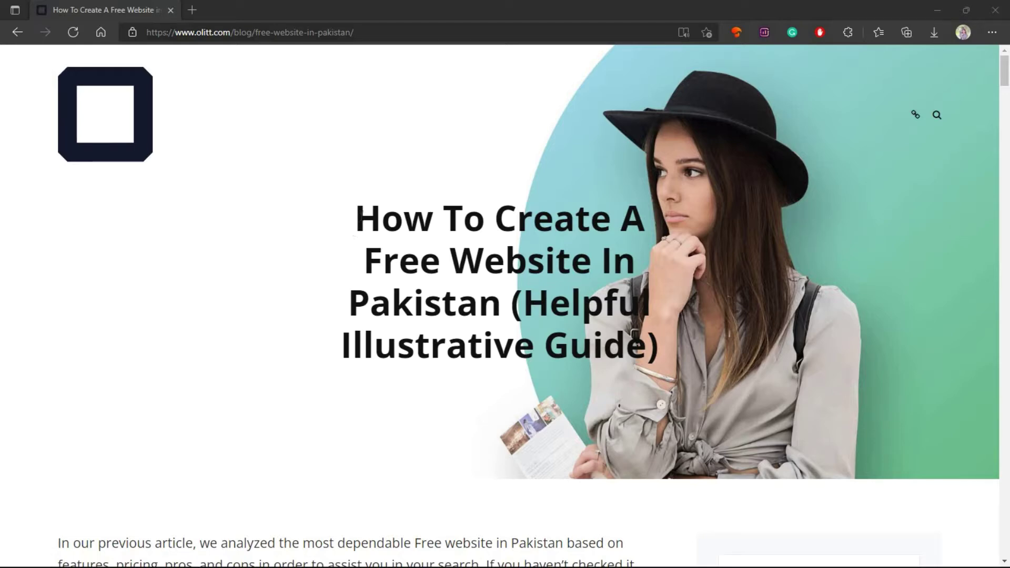
Step: Load olitt.com in a new Edge tab, showing the Annual Pro Plan offer
drag(355, 204, 510, 304)
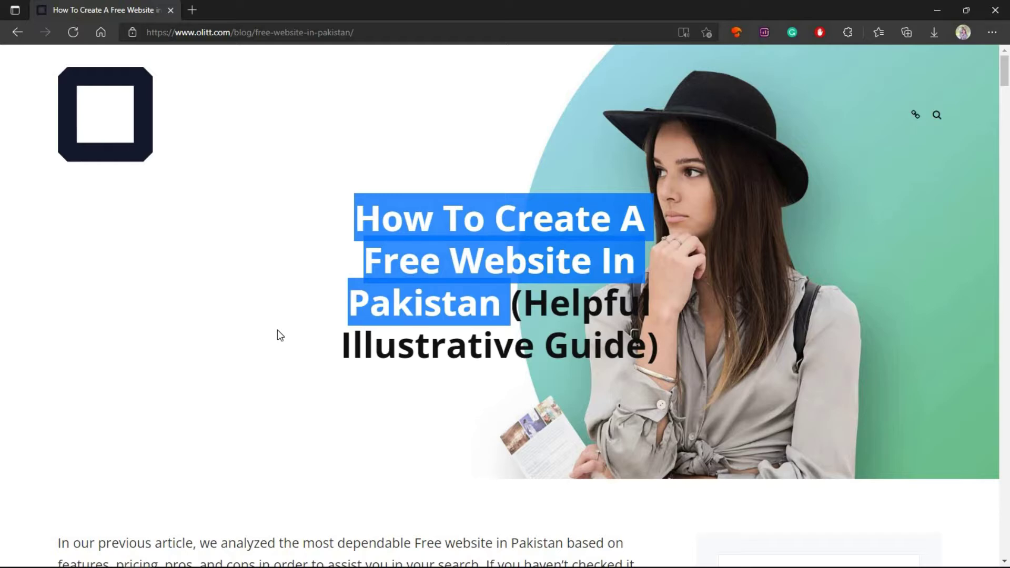
click(277, 337)
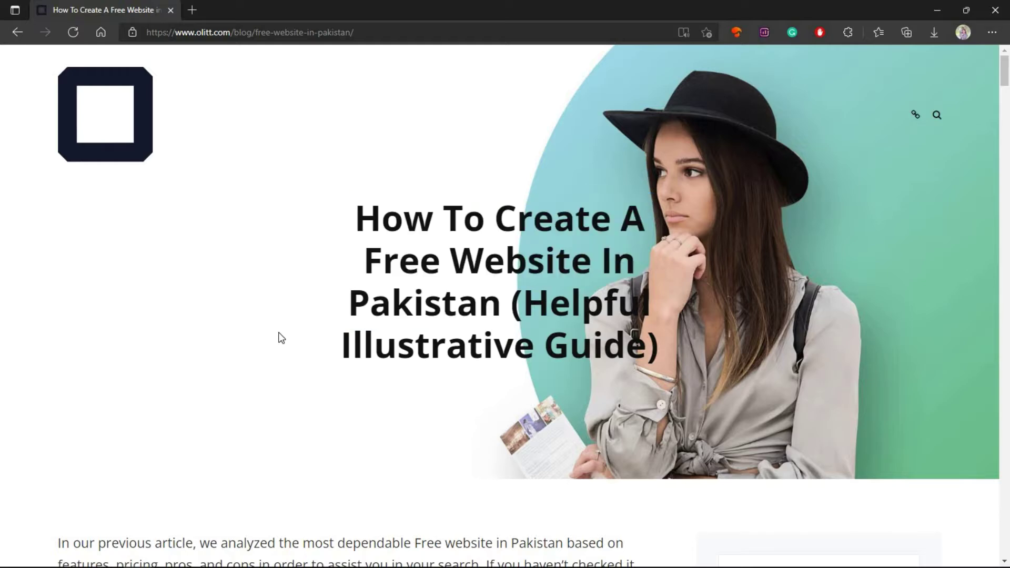
click(193, 9)
text(oli)
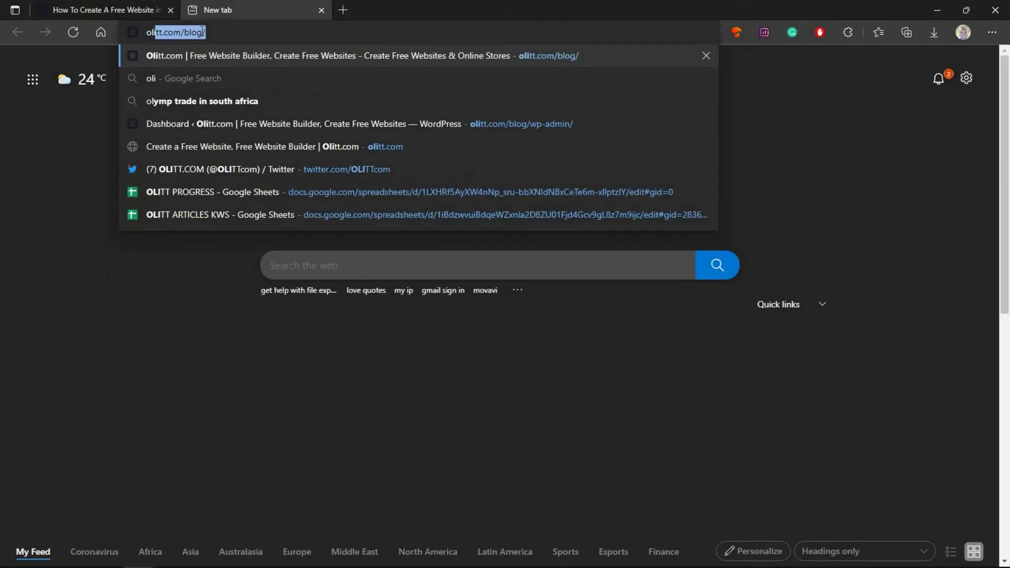
text(tt.com)
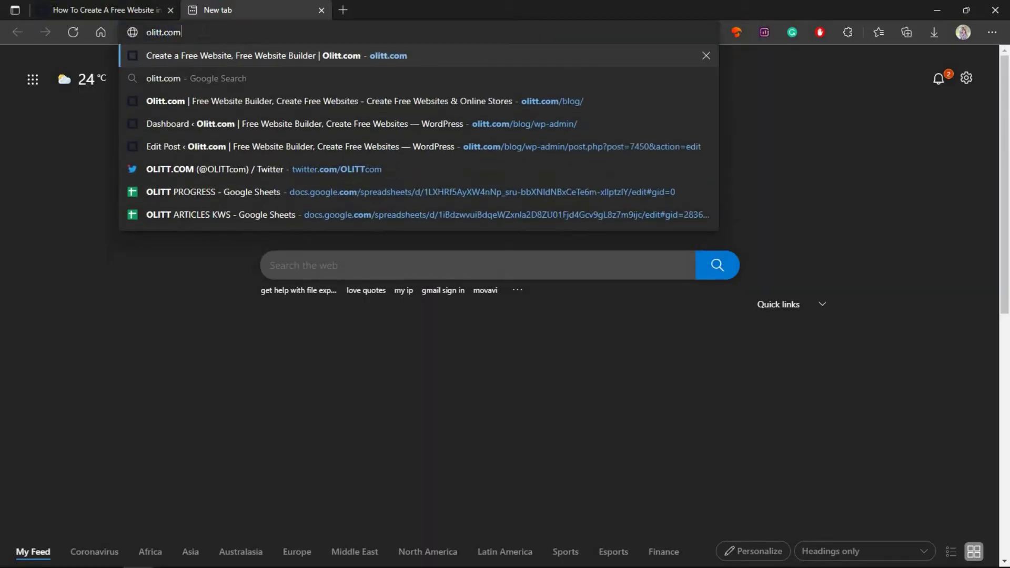
key(Return)
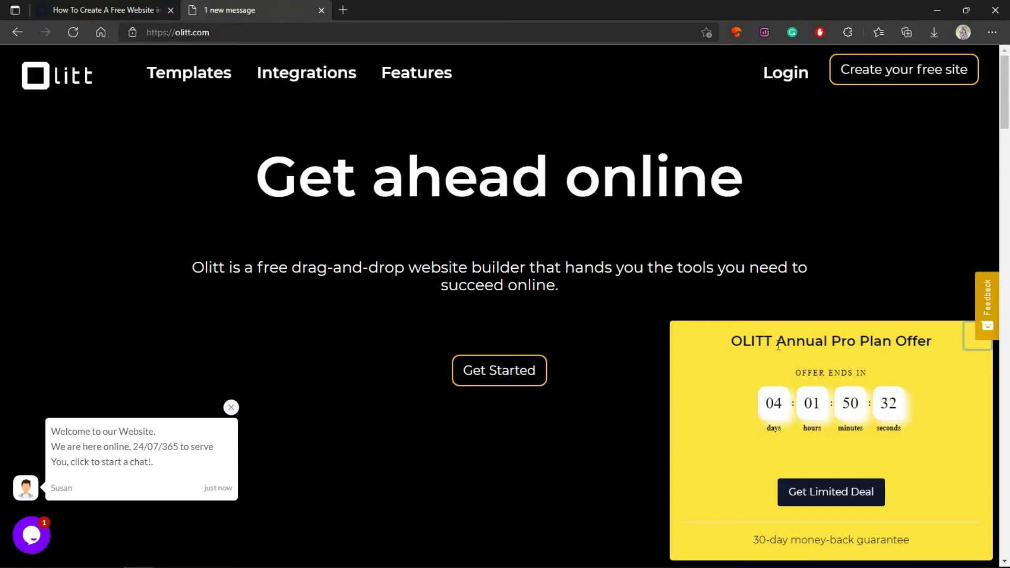
drag(778, 346, 892, 344)
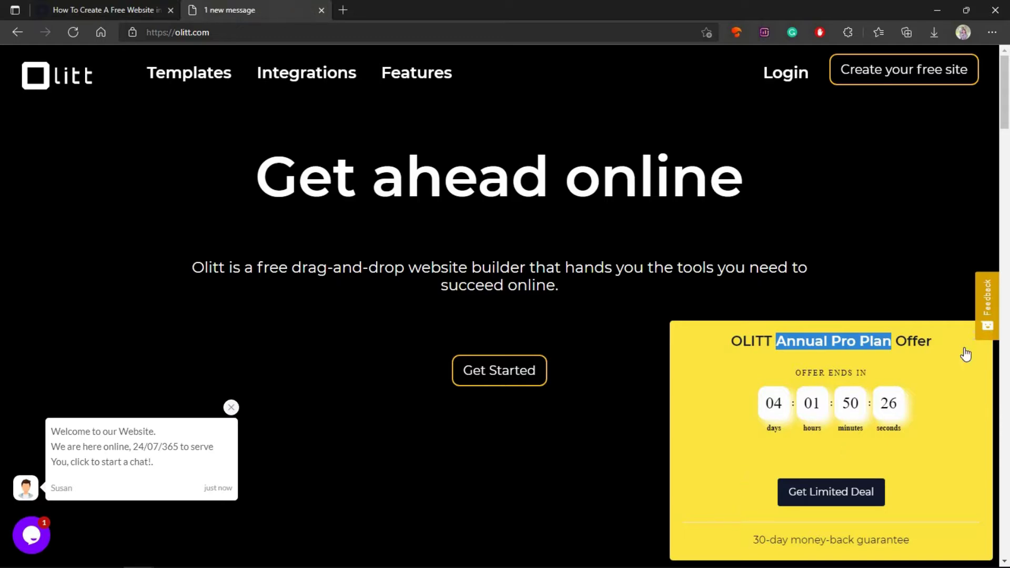
scroll(488, 451, down, 2)
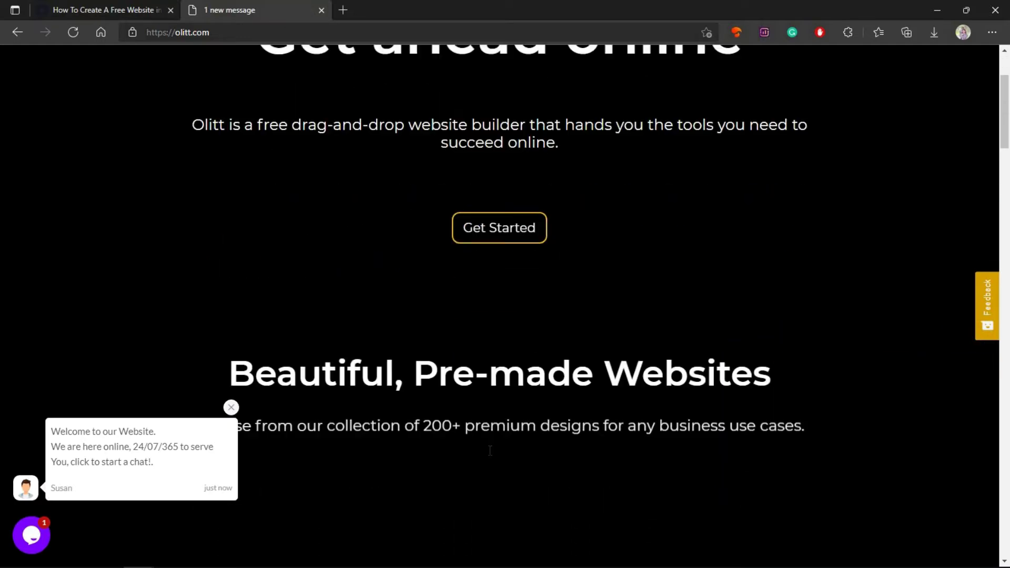
scroll(488, 451, down, 4)
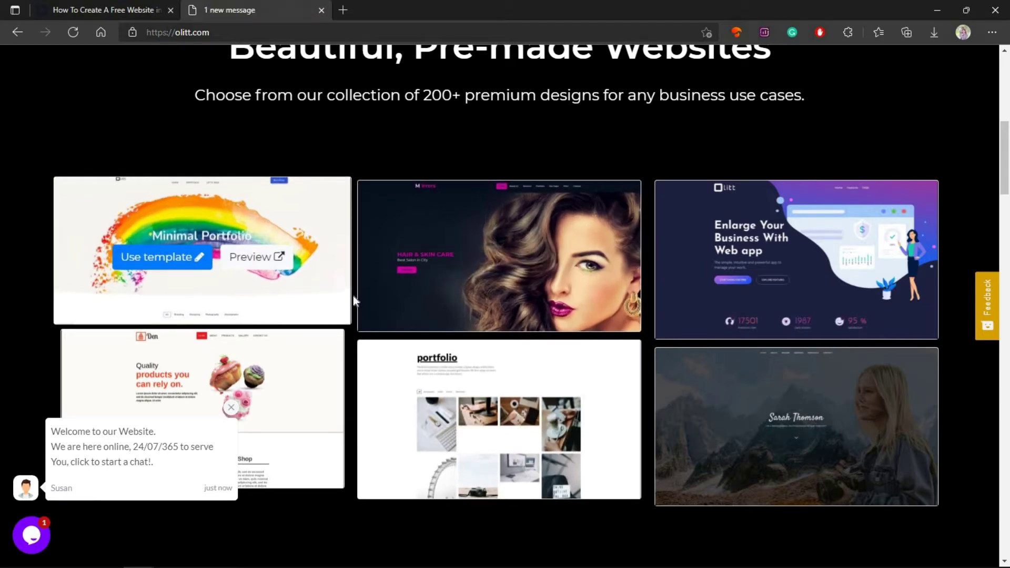
scroll(353, 296, down, 2)
scroll(353, 296, down, 2)
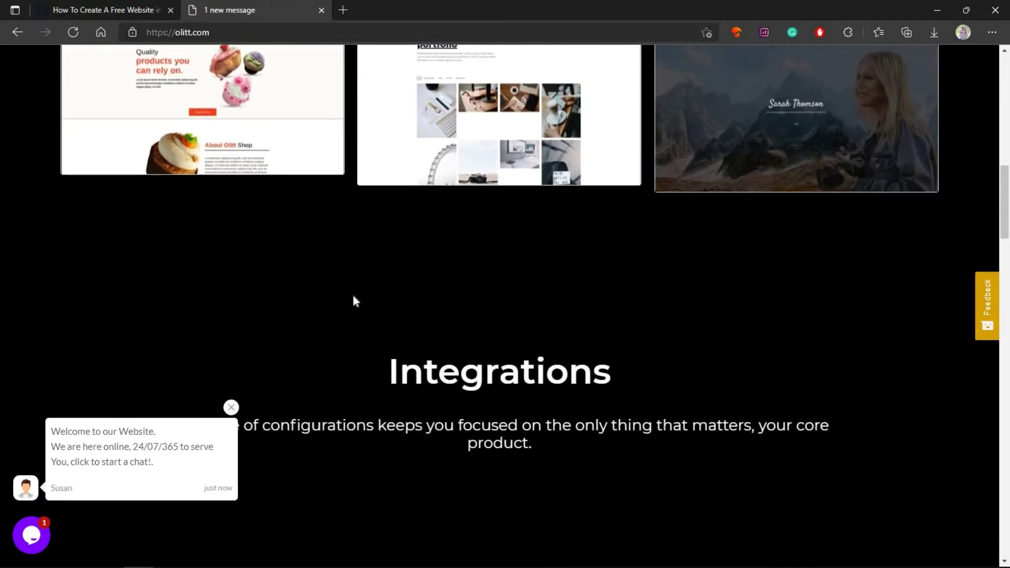
scroll(353, 296, down, 1)
scroll(353, 296, down, 2)
Step: Scroll the homepage past the templates and Integrations to the Simple Plans pricing
drag(382, 139, 612, 139)
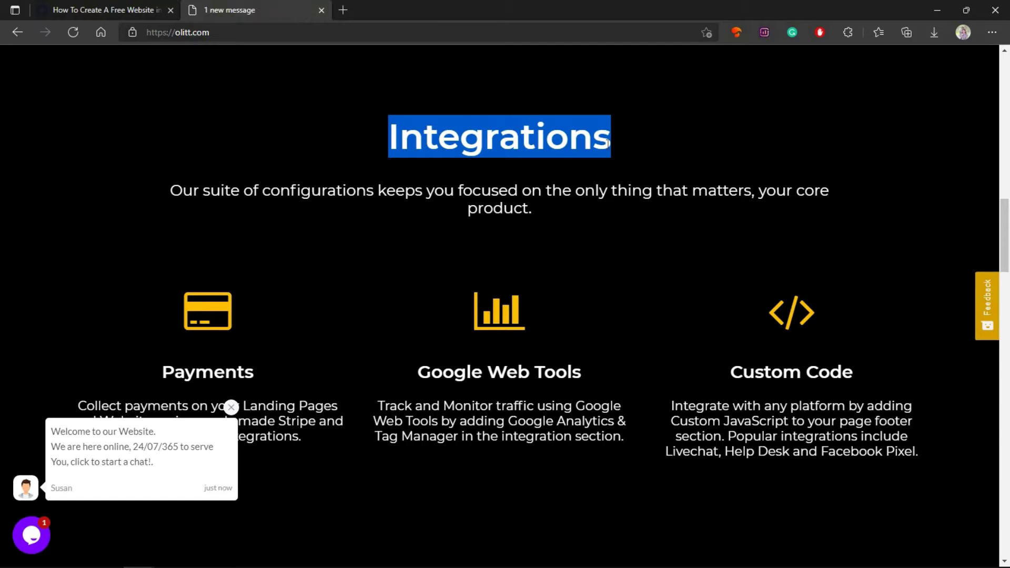
scroll(395, 324, down, 2)
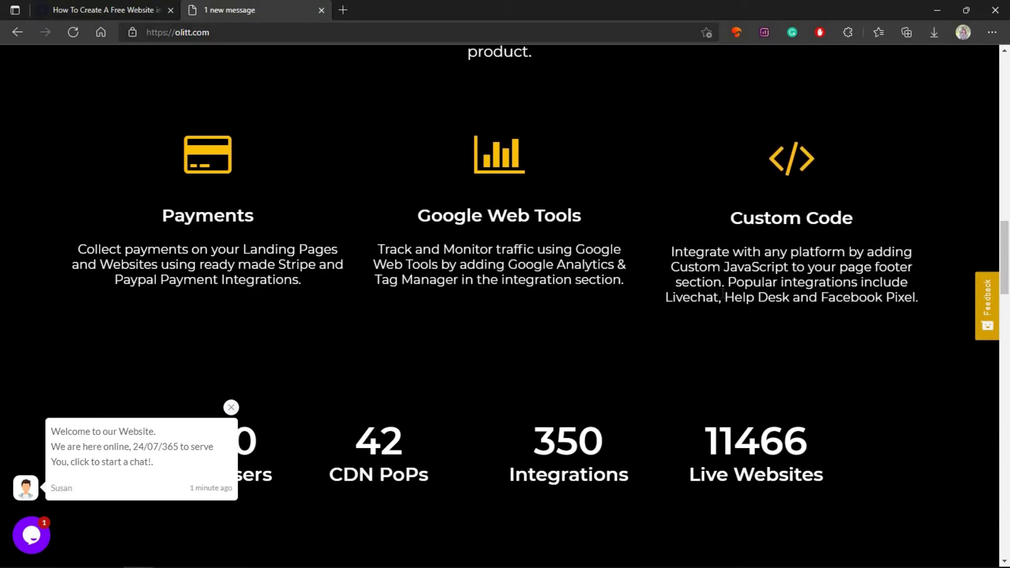
scroll(528, 350, down, 2)
scroll(527, 350, down, 4)
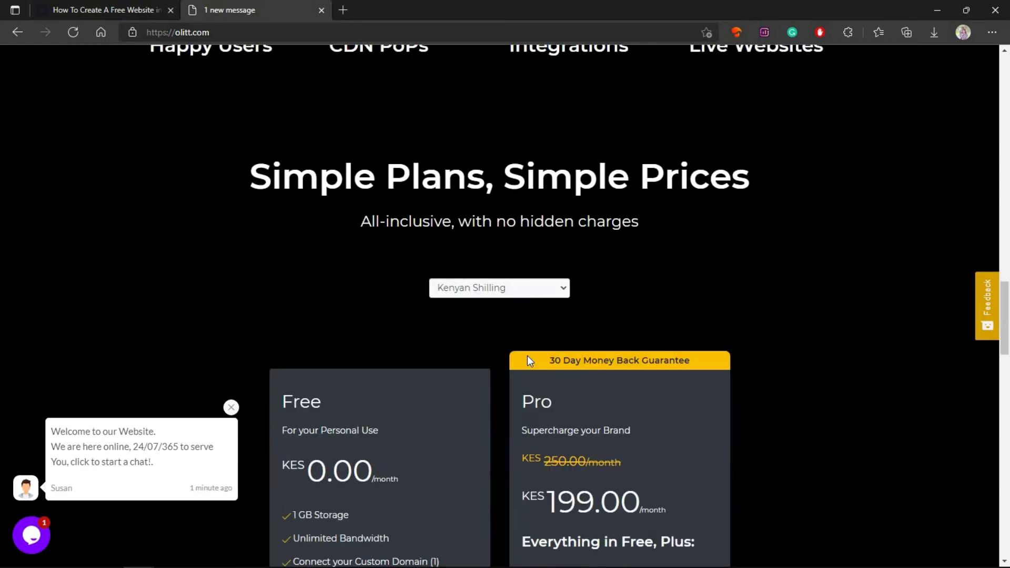
scroll(528, 356, down, 1)
scroll(503, 370, down, 1)
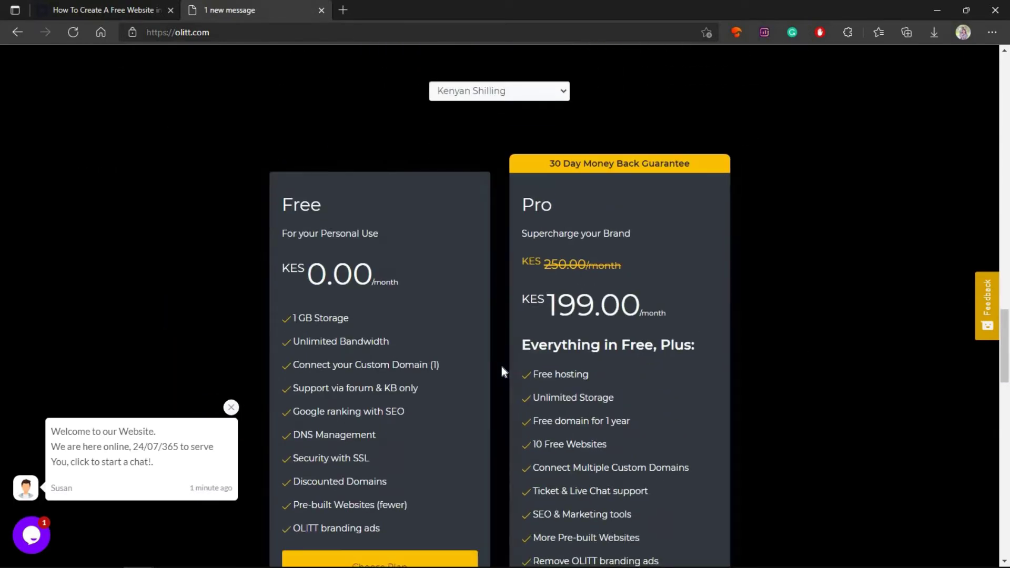
scroll(502, 371, down, 2)
scroll(501, 372, up, 2)
Step: Show plan prices in Pakistani Rupees, dismiss the Pro offer, and start a free site
click(553, 93)
scroll(536, 261, up, 1)
scroll(525, 287, up, 2)
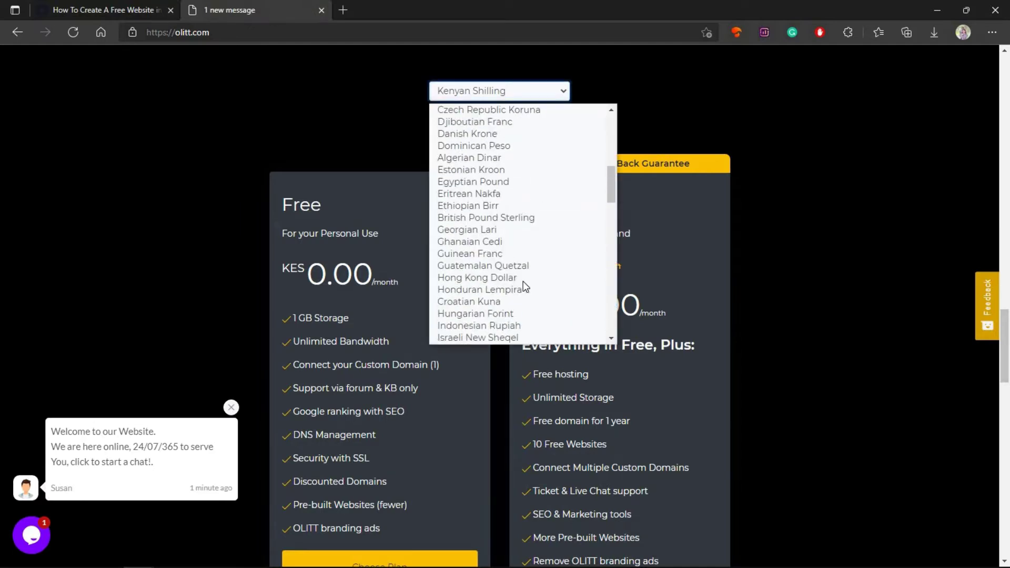
scroll(525, 286, down, 3)
scroll(523, 281, down, 2)
scroll(524, 281, down, 1)
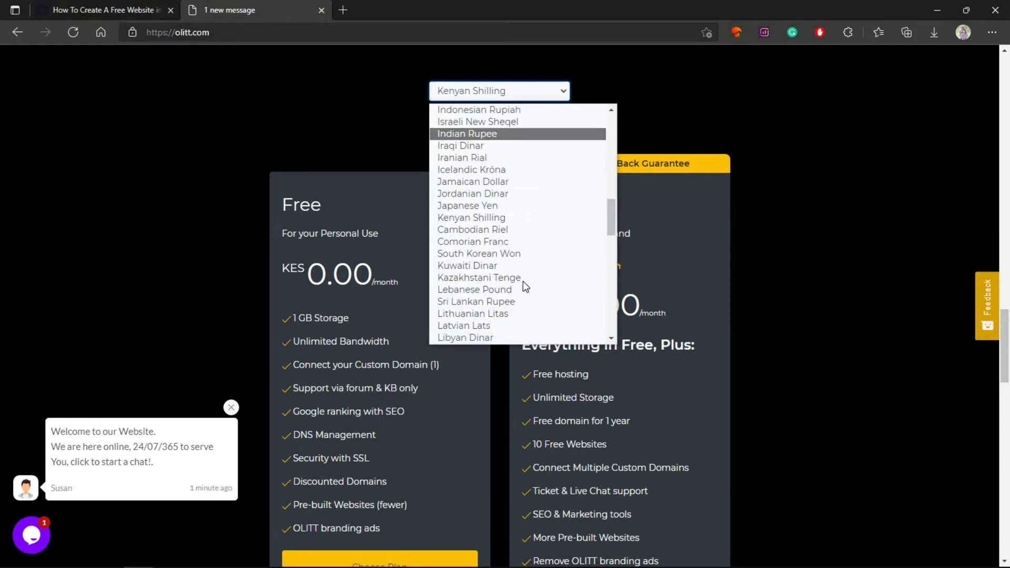
scroll(524, 282, down, 2)
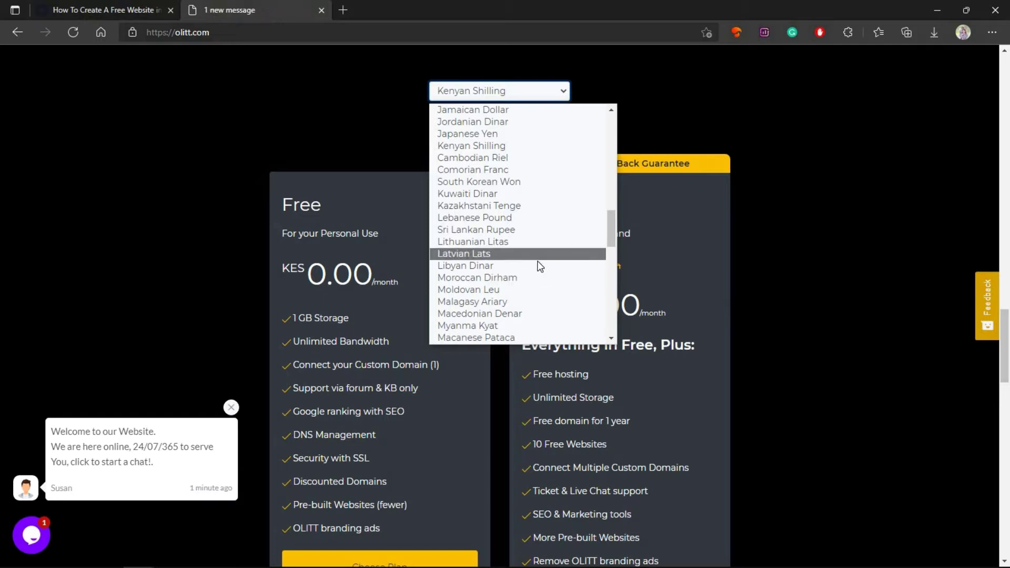
scroll(525, 286, down, 5)
click(523, 300)
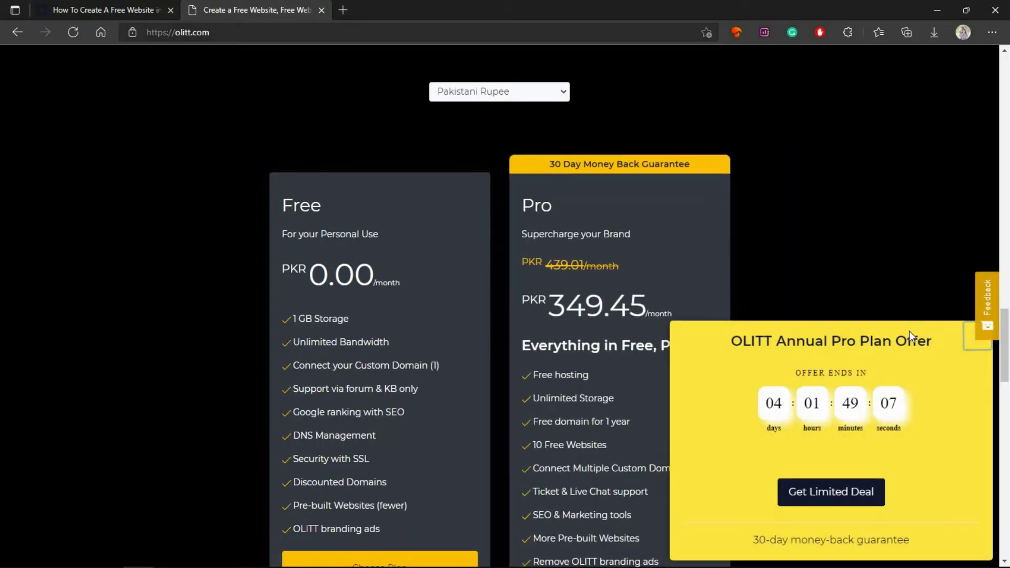
click(971, 348)
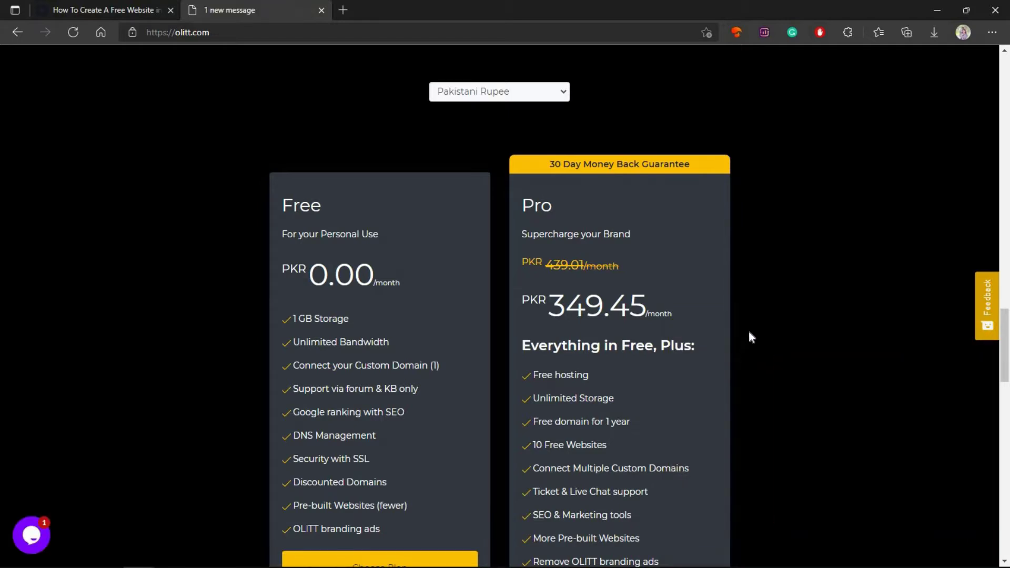
scroll(758, 368, down, 2)
scroll(330, 268, up, 1)
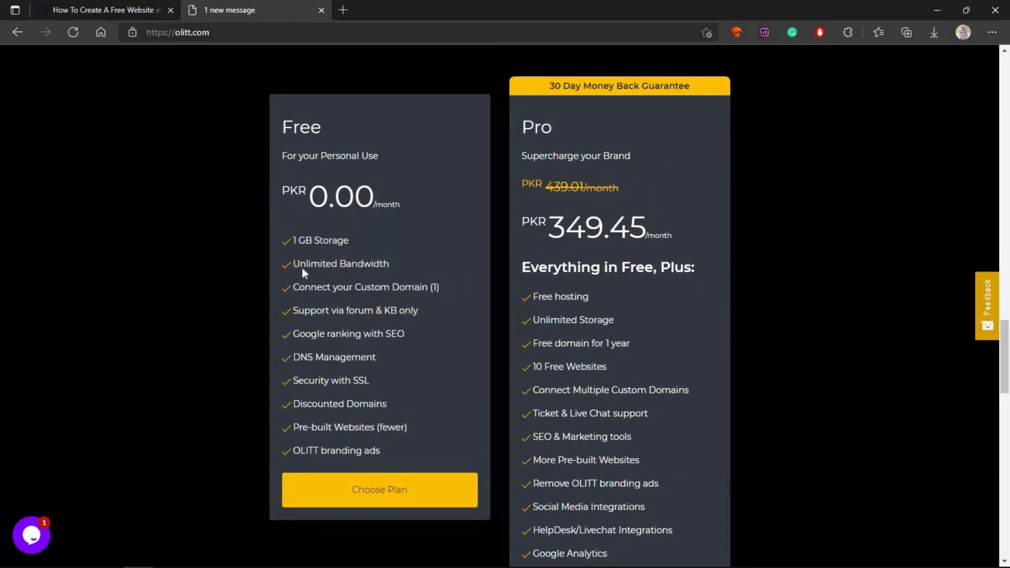
drag(288, 237, 327, 238)
scroll(233, 320, up, 5)
scroll(233, 320, up, 5)
scroll(233, 316, up, 5)
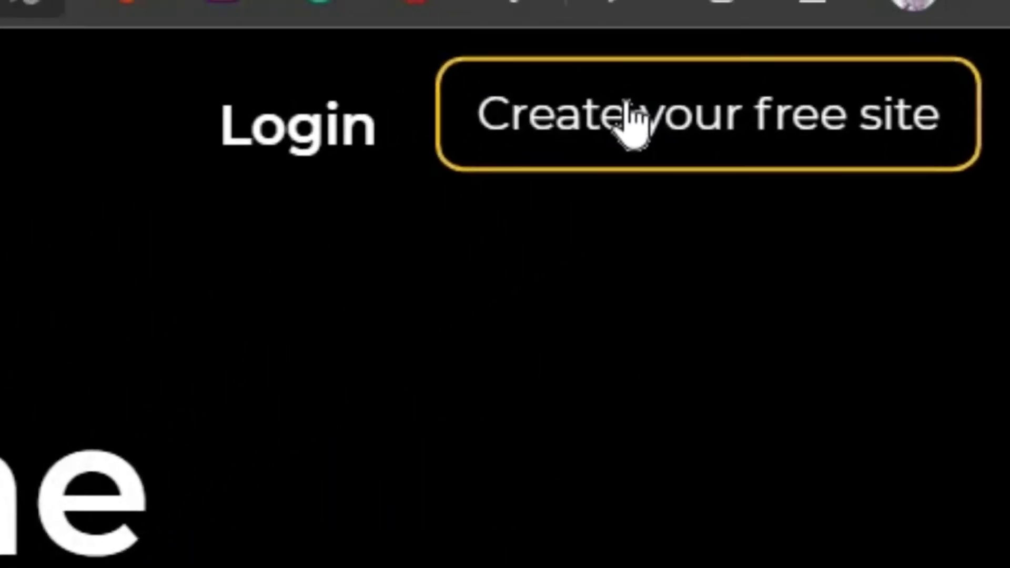
click(634, 122)
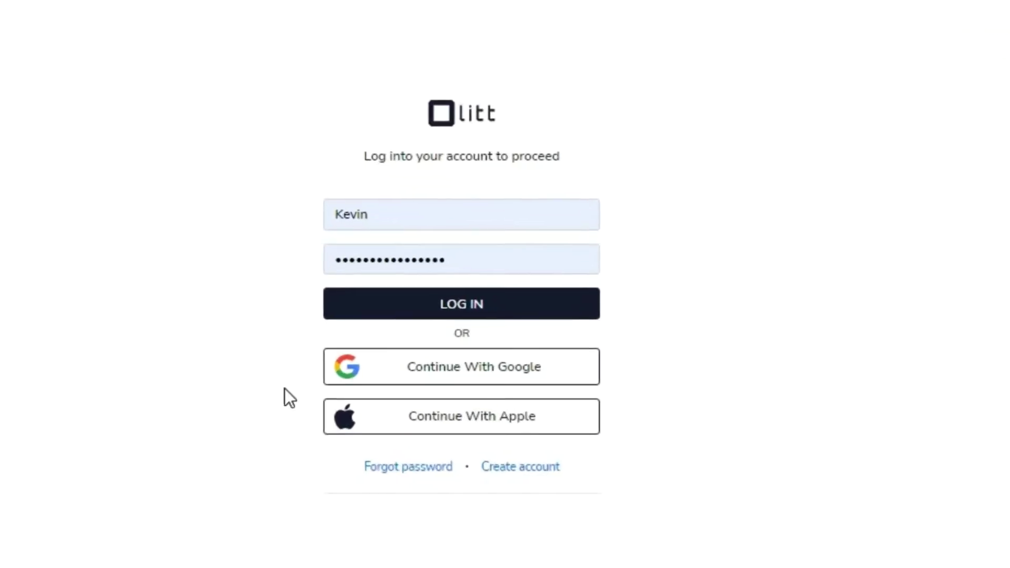
Step: Switch to account creation, clear the autofilled email, and sign up with a Google account
click(537, 404)
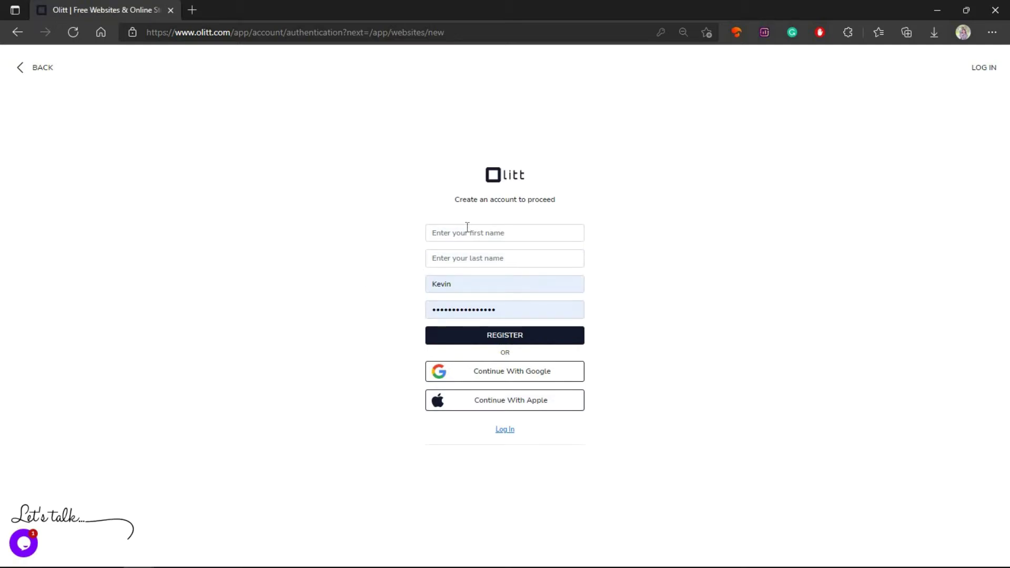
click(332, 266)
double_click(448, 286)
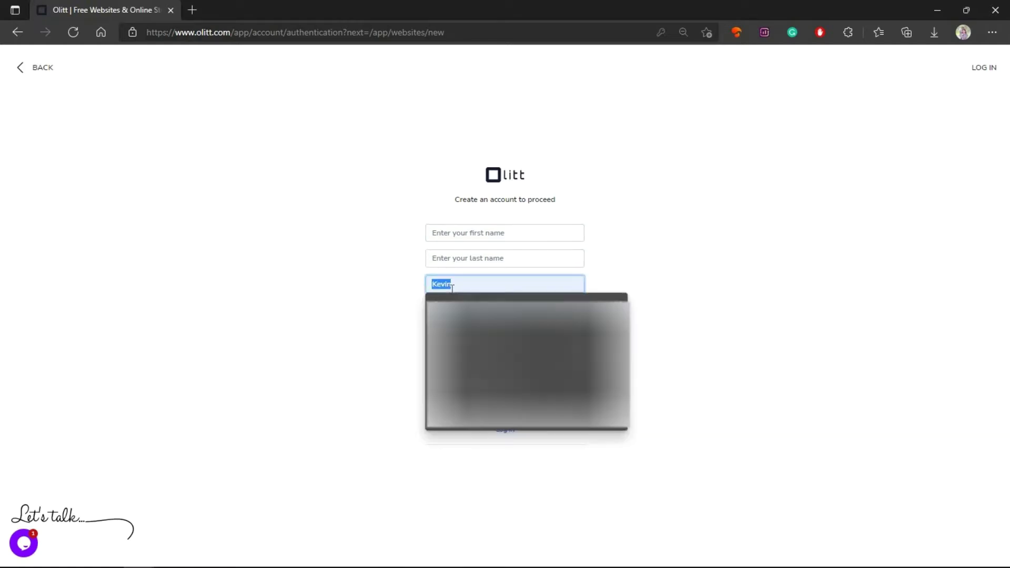
key(BackSpace)
click(384, 319)
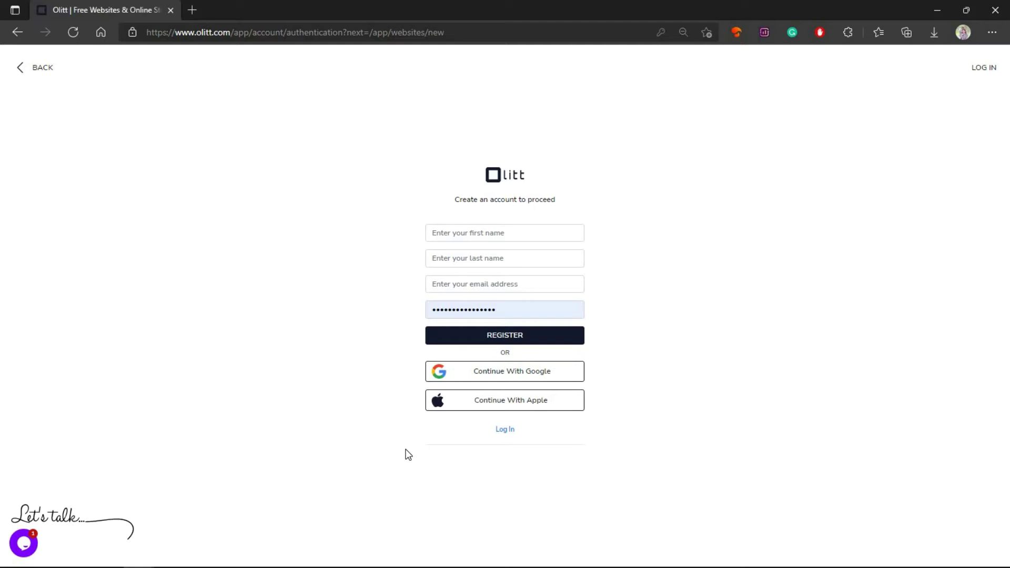
click(518, 373)
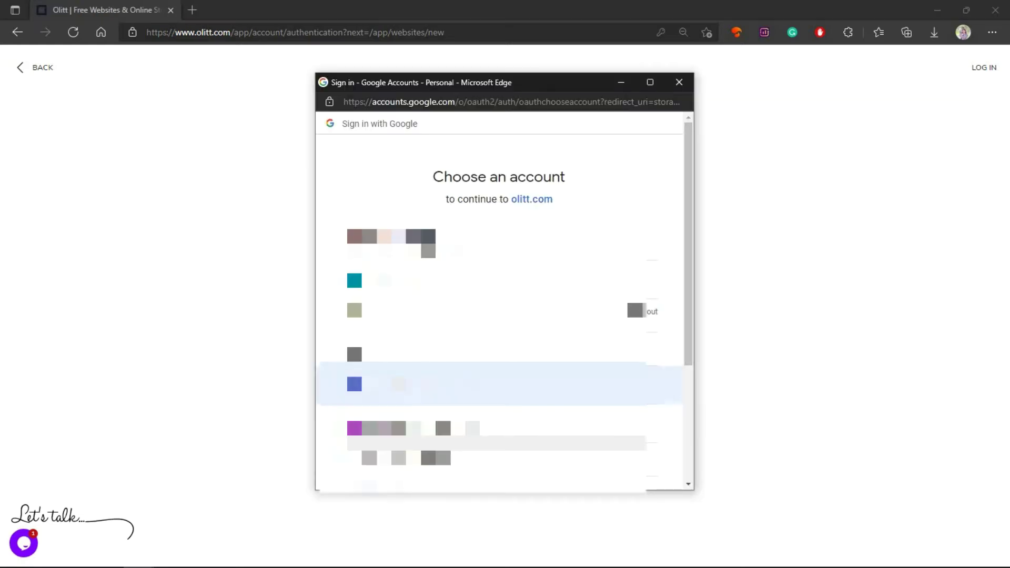
click(419, 384)
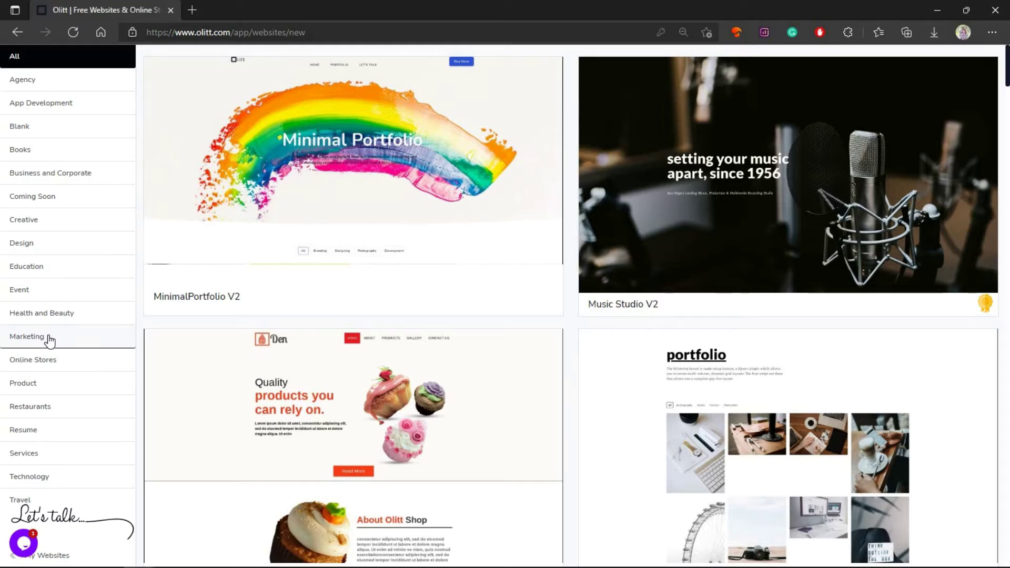
Step: Create the site from the PhoneSale template under the Online Stores category
click(54, 367)
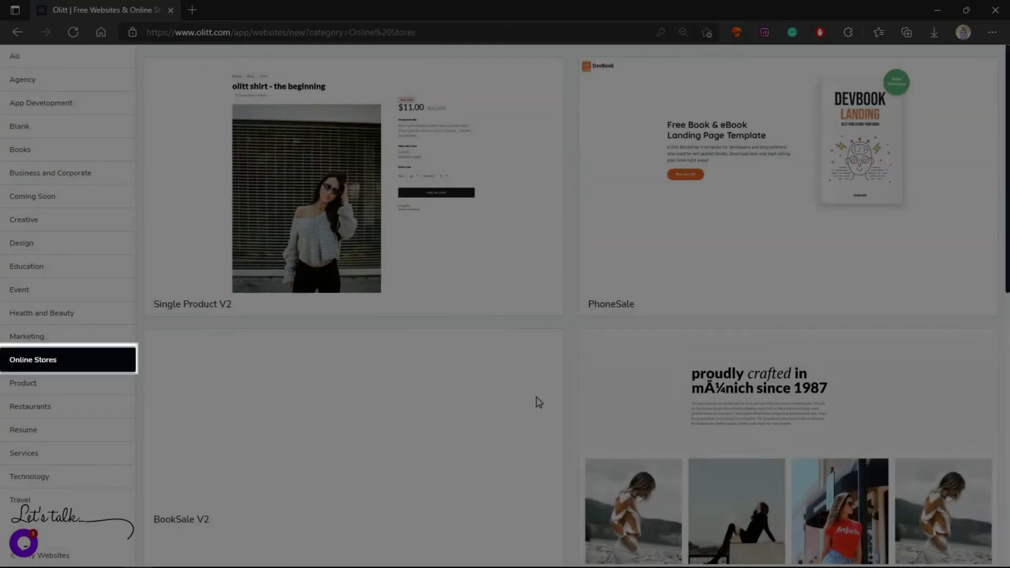
scroll(574, 434, down, 1)
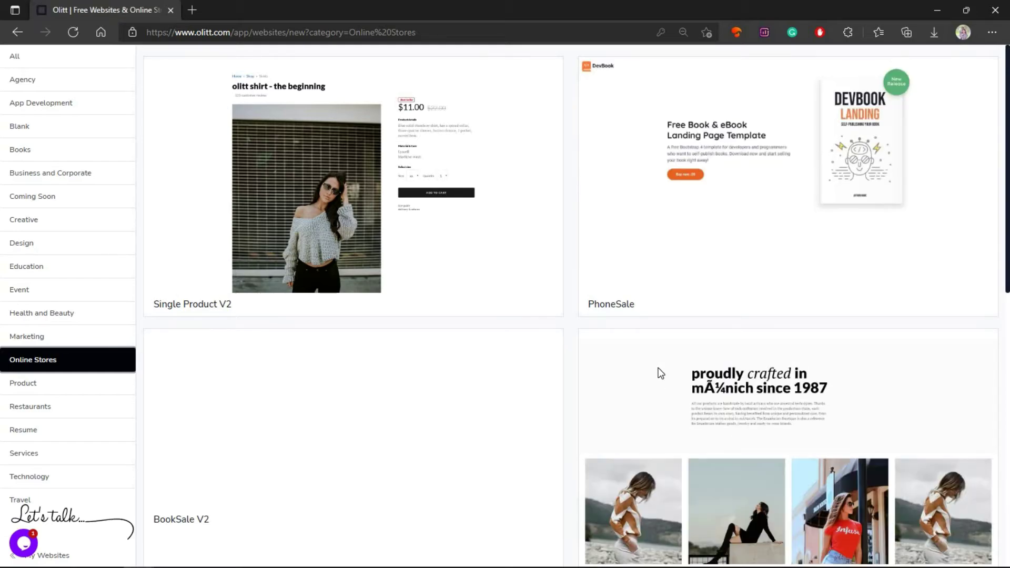
scroll(661, 396, down, 6)
scroll(659, 417, up, 4)
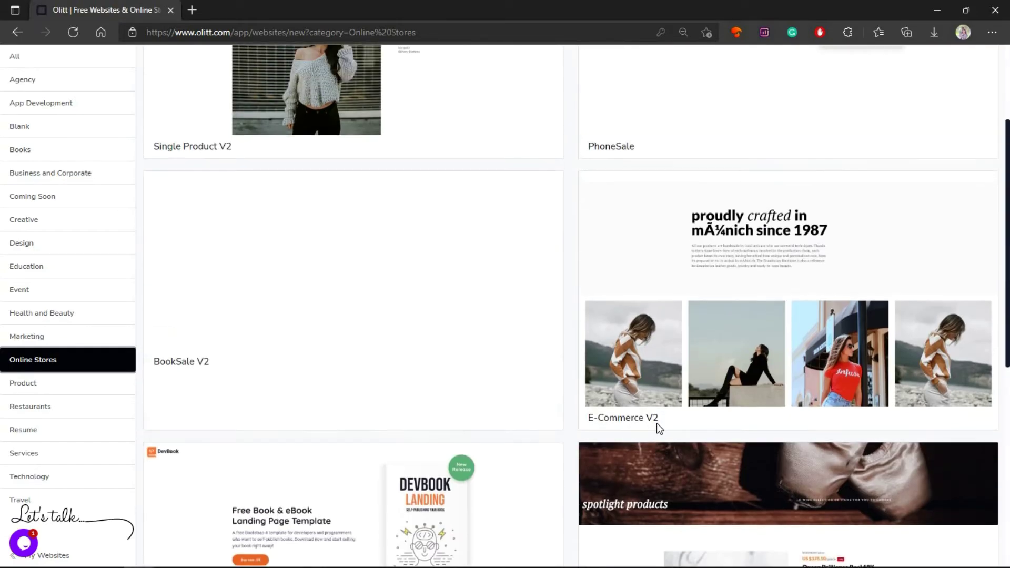
scroll(657, 423, up, 2)
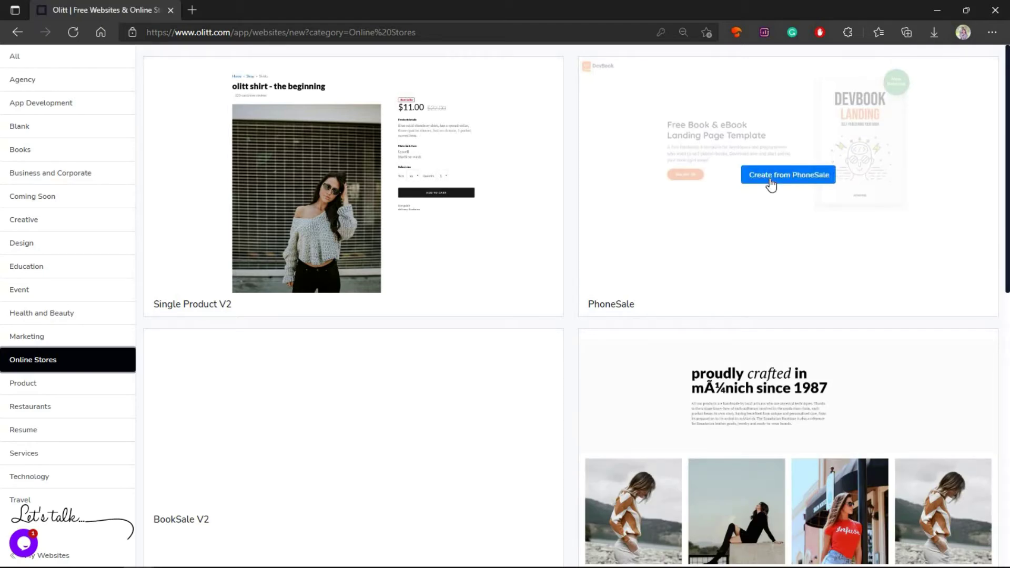
click(772, 182)
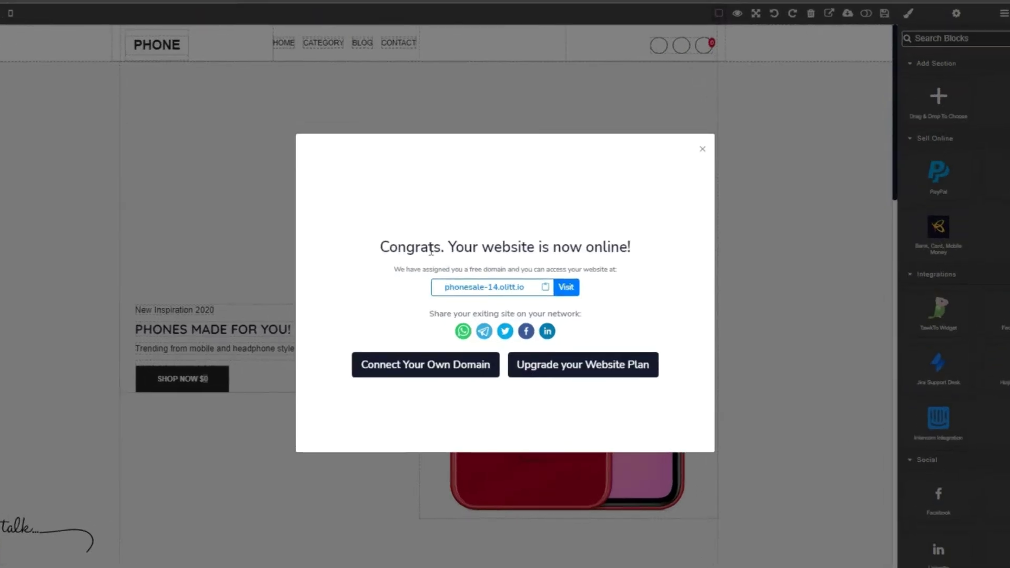
Step: Close the Congrats notice saying the website is online
drag(456, 208, 522, 209)
drag(644, 190, 569, 210)
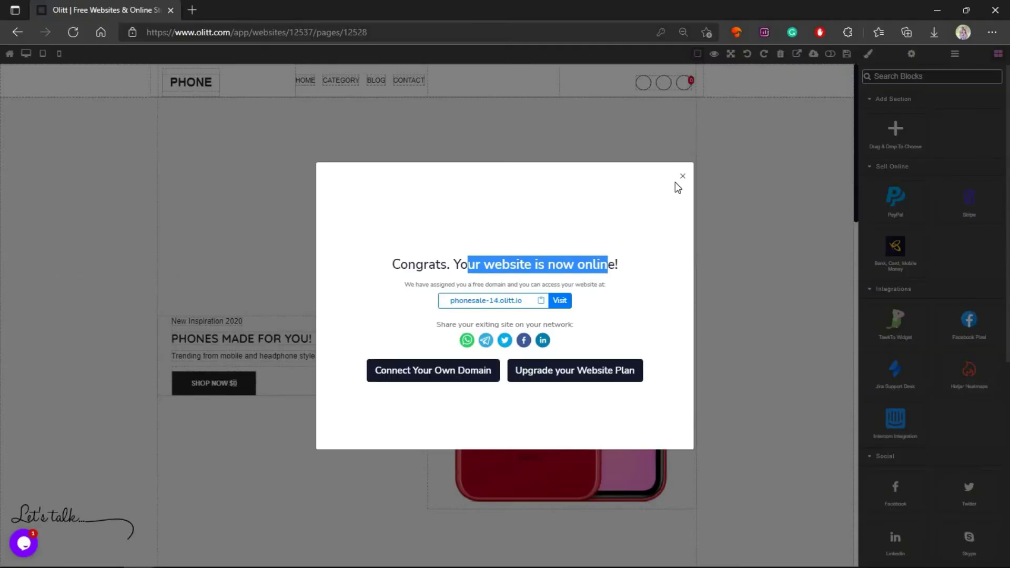
click(680, 176)
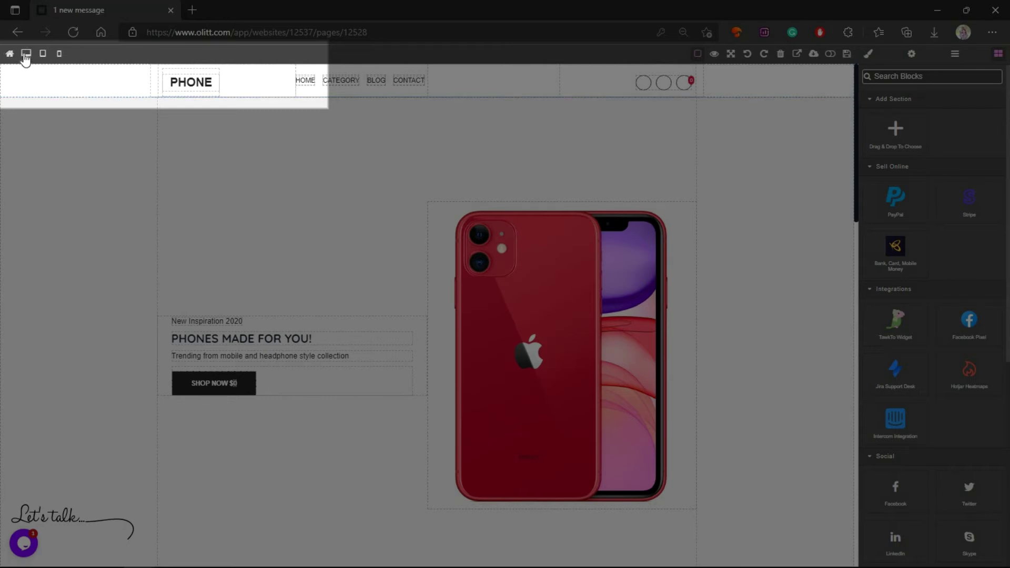
Step: Preview the store page at tablet and phone widths, then return to desktop
click(44, 54)
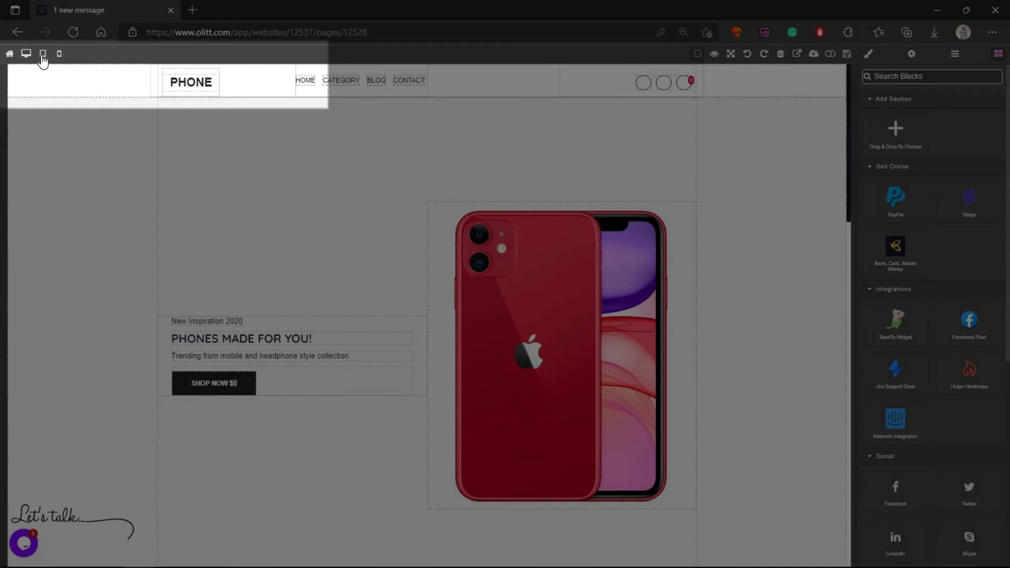
scroll(408, 322, down, 1)
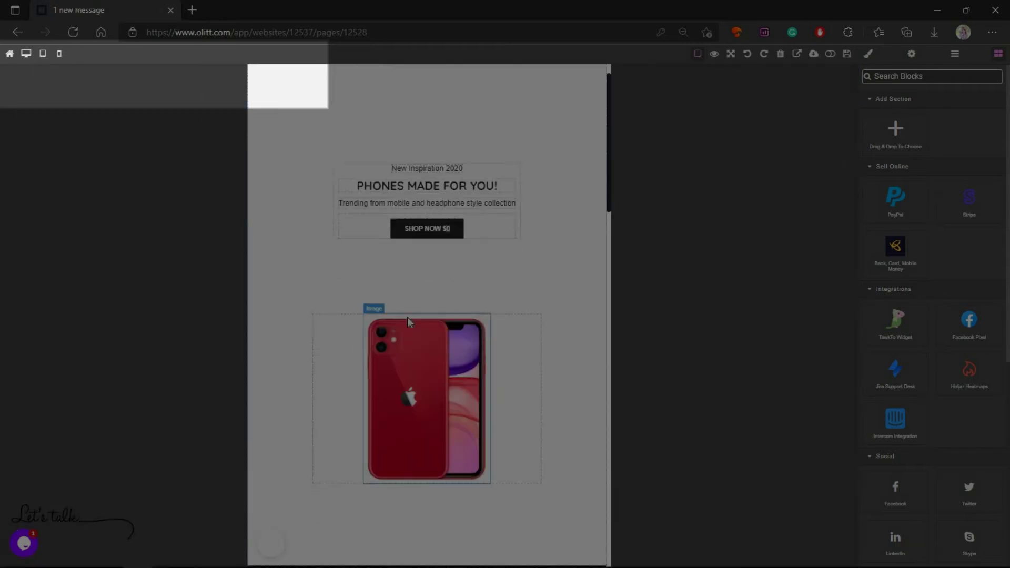
scroll(408, 322, down, 10)
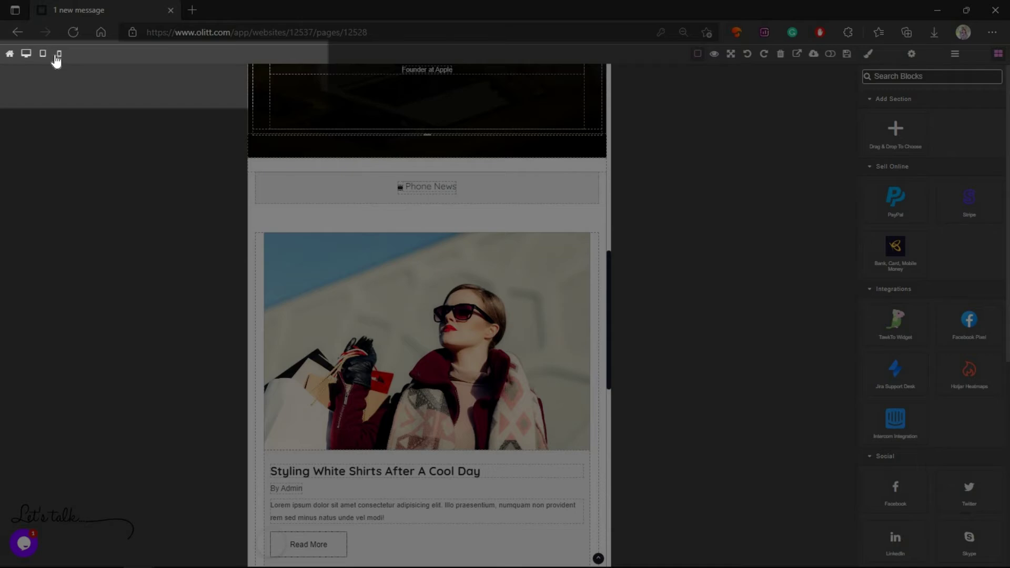
click(58, 54)
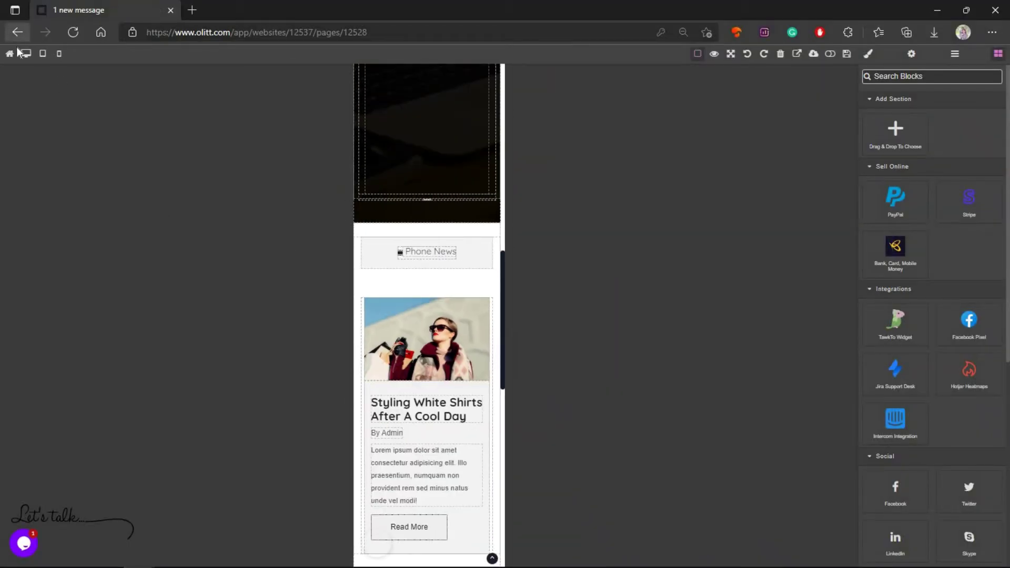
click(26, 52)
scroll(539, 272, up, 10)
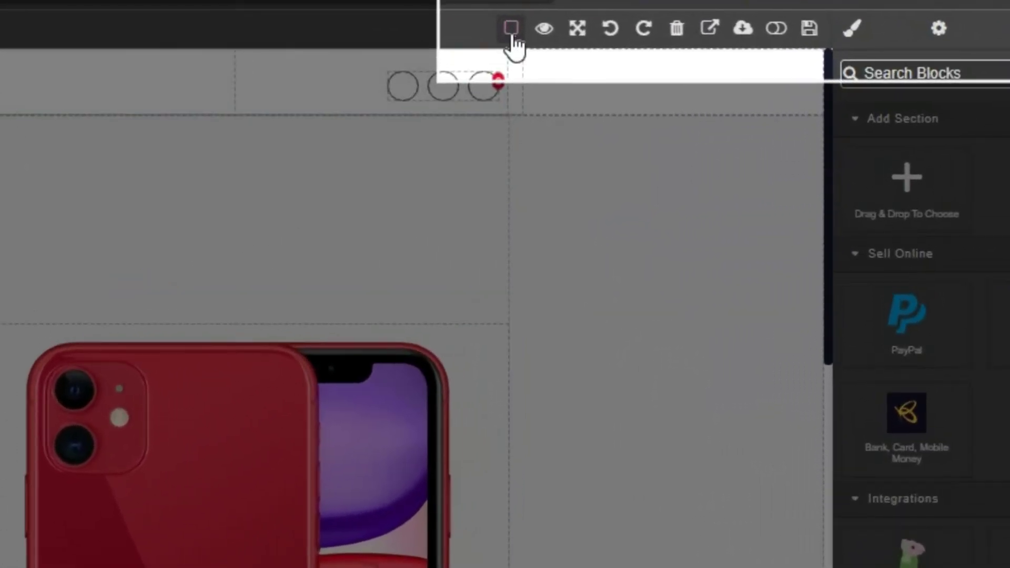
Step: Hide and re-show the component outlines, then switch on auto-save
click(512, 31)
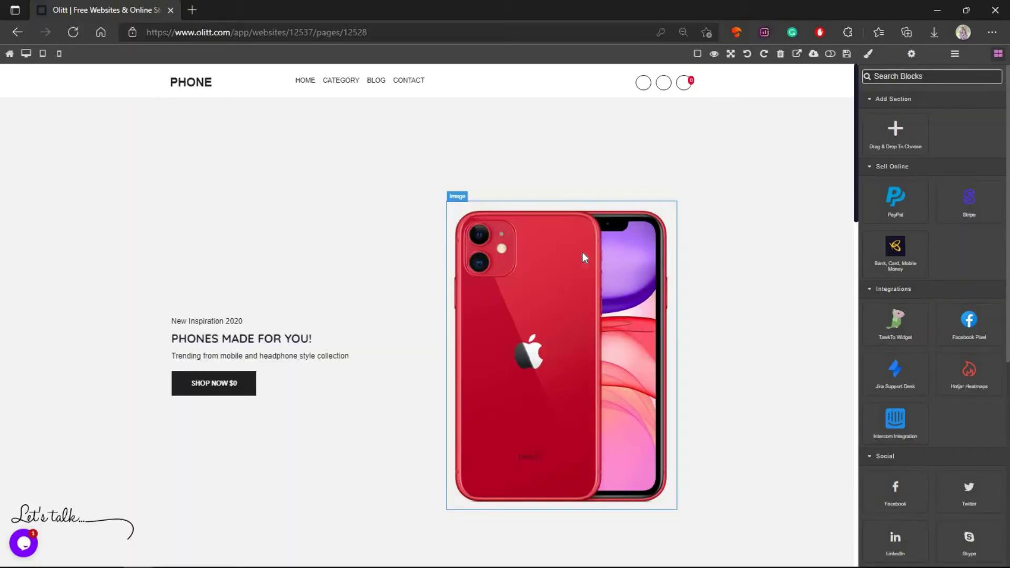
scroll(623, 255, down, 4)
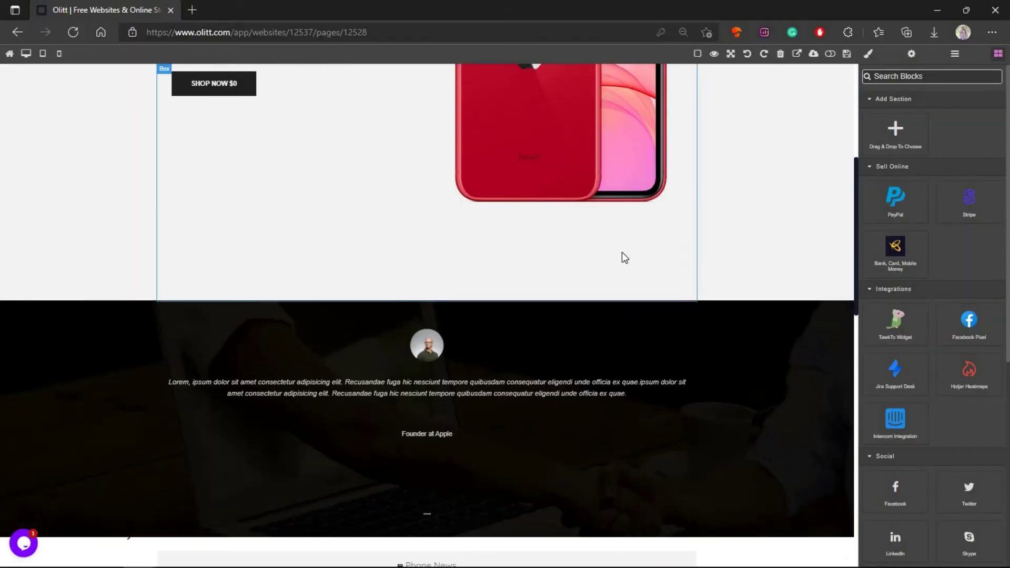
scroll(624, 255, up, 4)
click(697, 53)
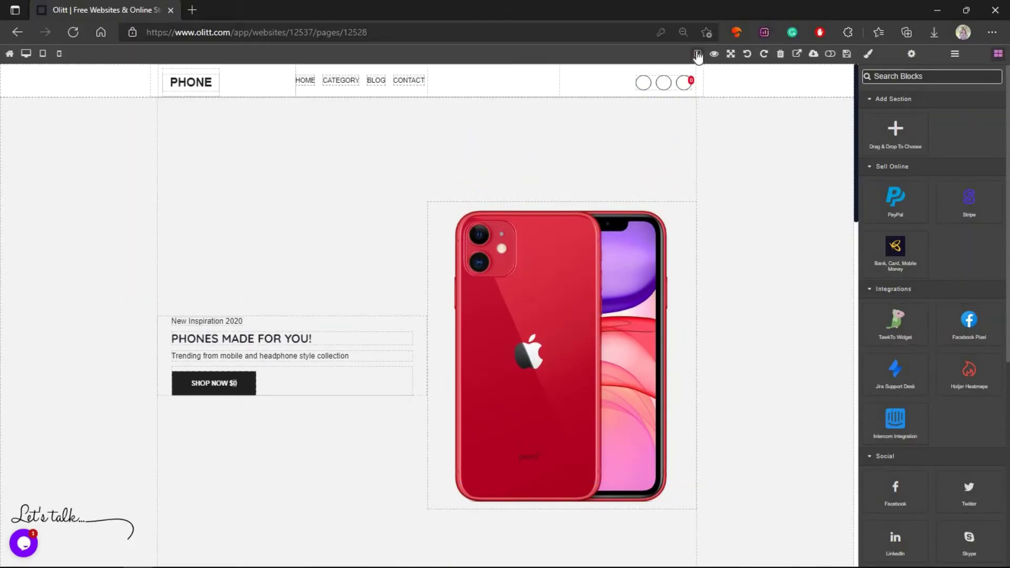
scroll(570, 208, down, 4)
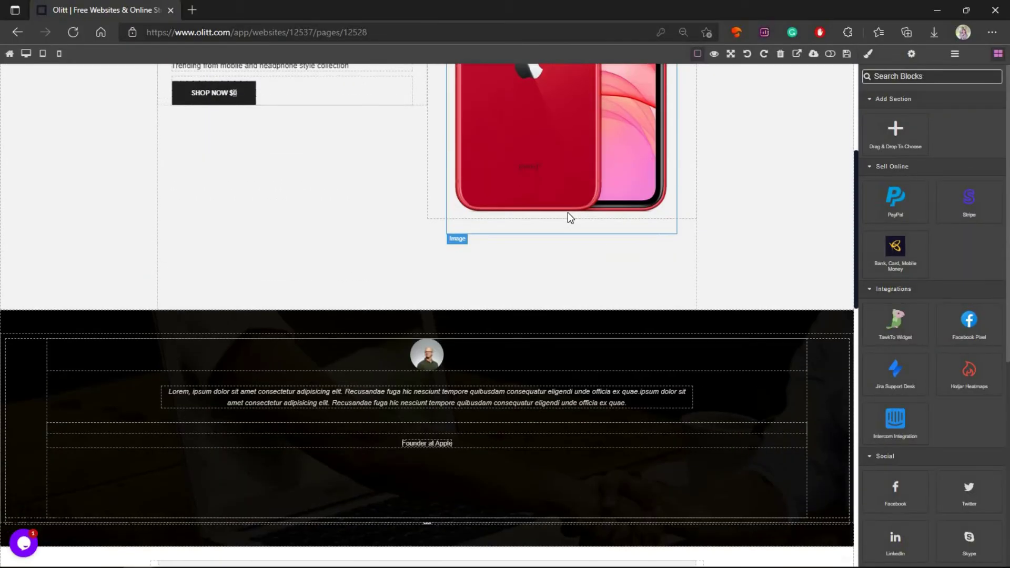
scroll(567, 213, down, 6)
scroll(568, 213, up, 1)
scroll(575, 219, up, 10)
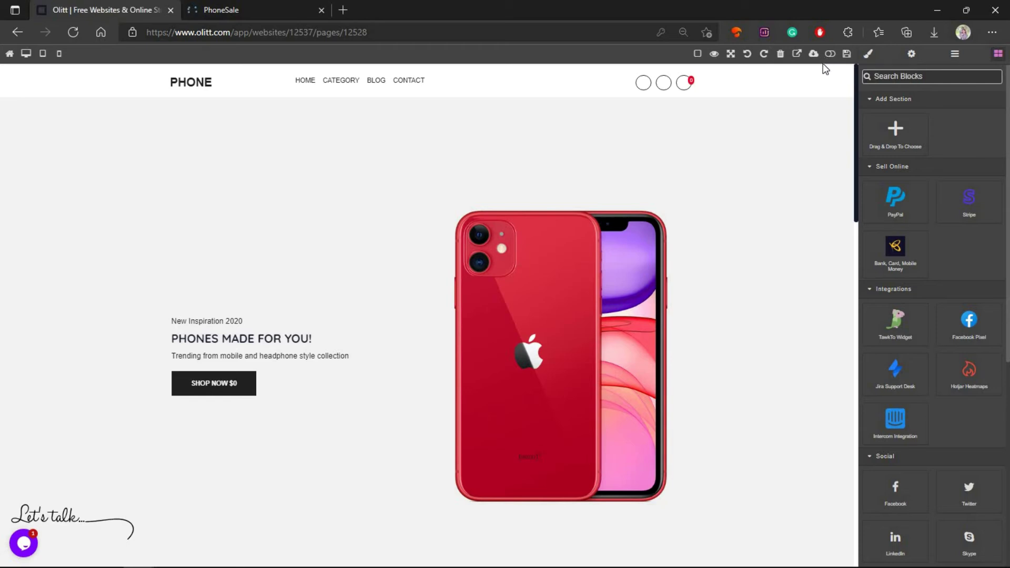
click(830, 54)
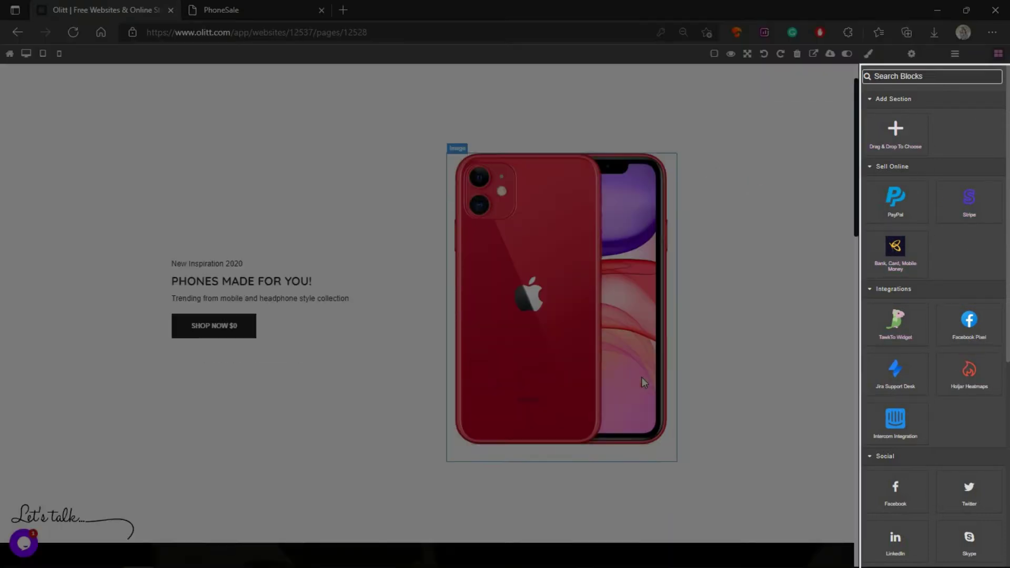
scroll(642, 378, down, 3)
scroll(742, 357, up, 2)
scroll(884, 345, down, 2)
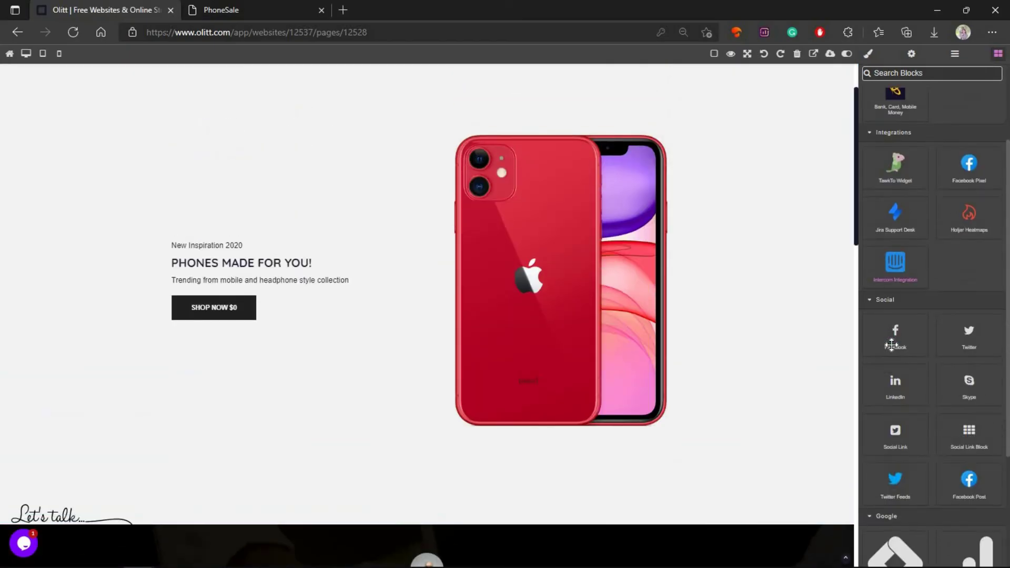
scroll(894, 351, down, 3)
scroll(894, 351, up, 2)
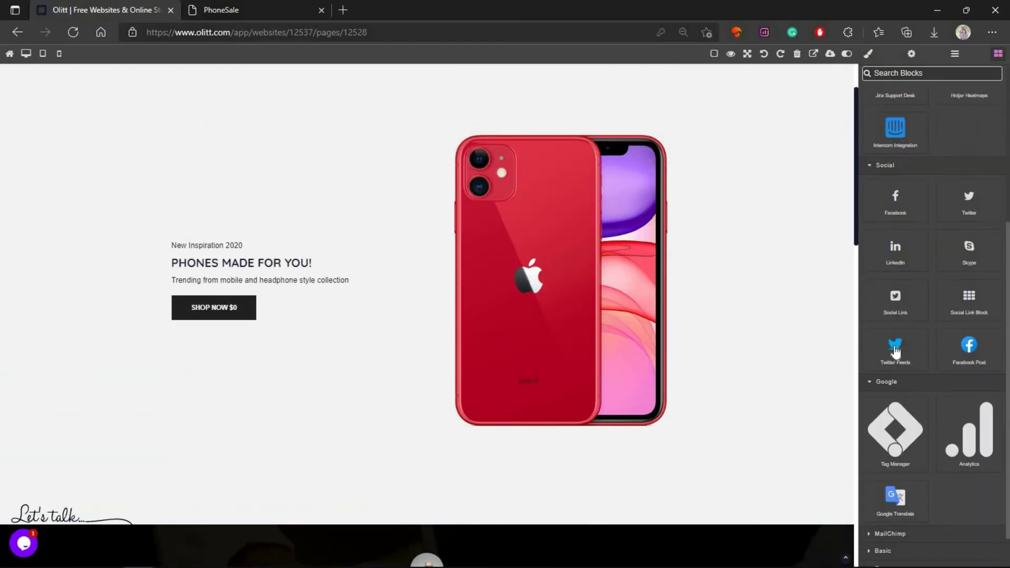
scroll(896, 352, up, 3)
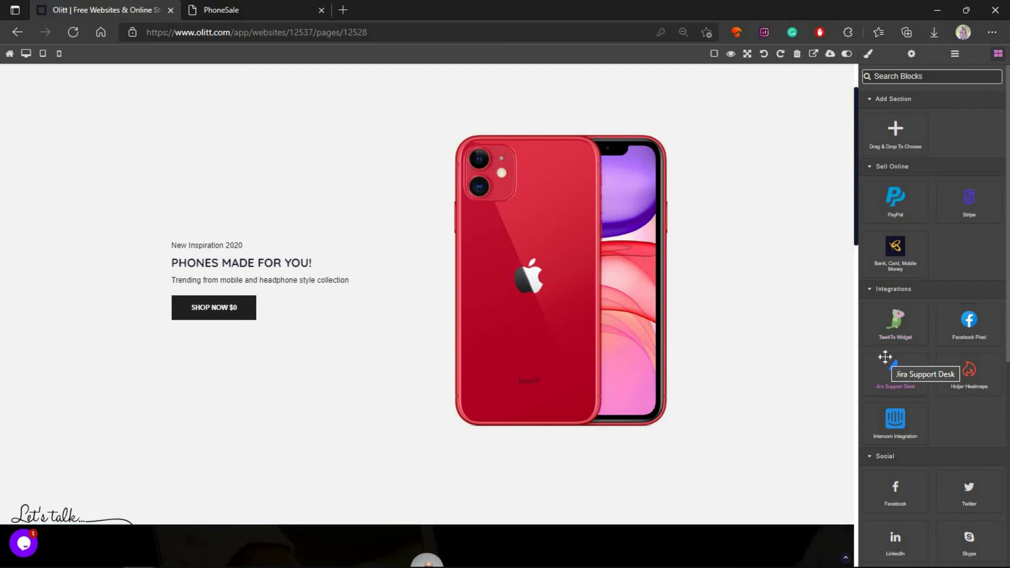
scroll(897, 316, down, 5)
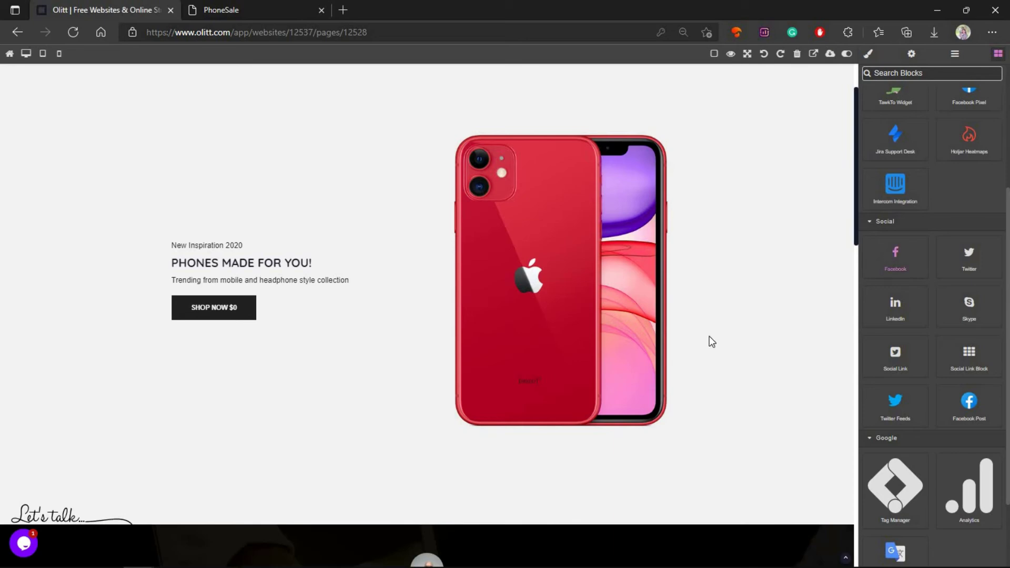
scroll(710, 341, down, 3)
drag(895, 253, 522, 263)
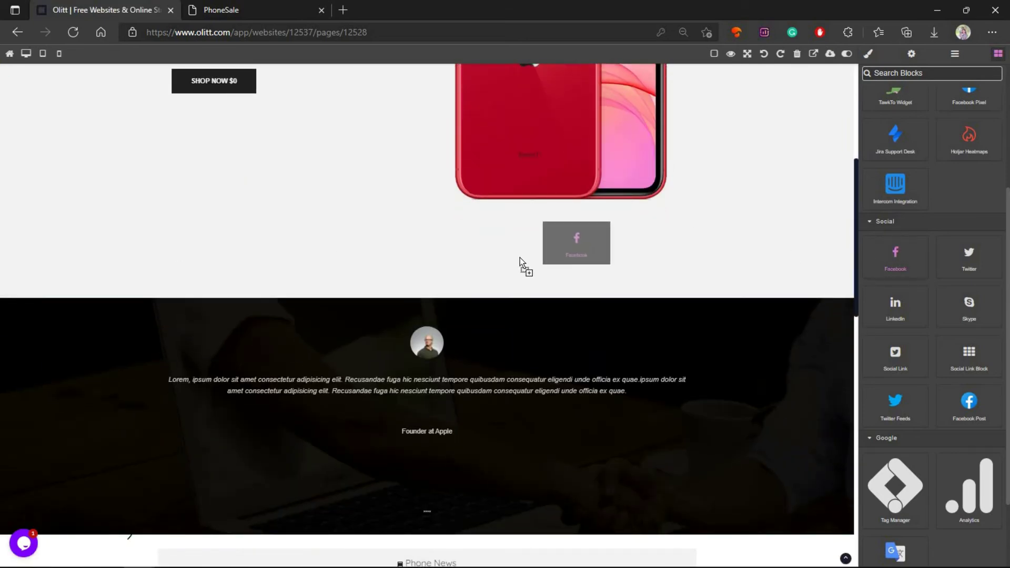
mouse_move(521, 263)
mouse_down()
mouse_move(311, 412)
mouse_move(237, 354)
mouse_up()
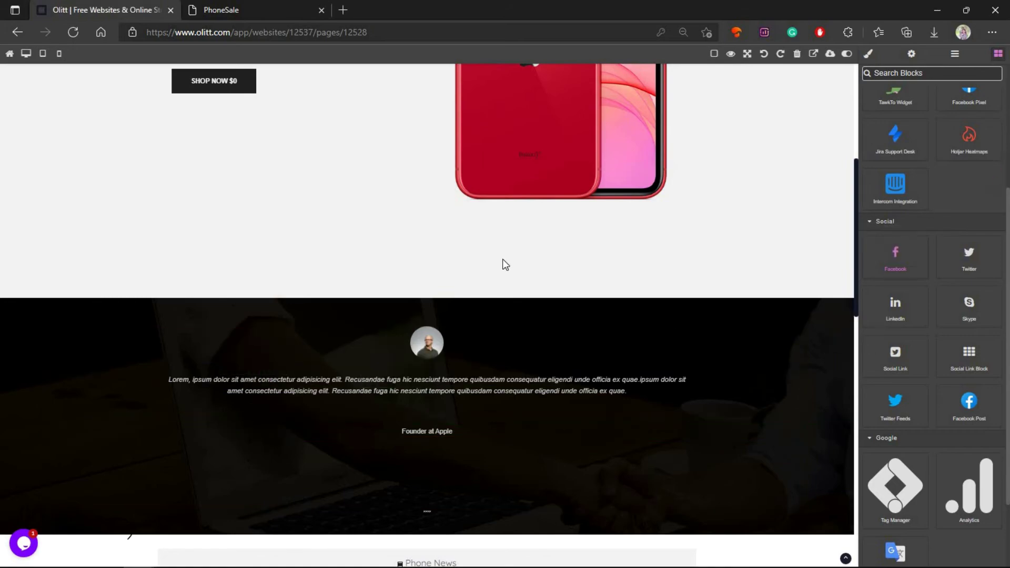
scroll(503, 259, down, 1)
scroll(498, 254, down, 5)
scroll(498, 254, down, 5)
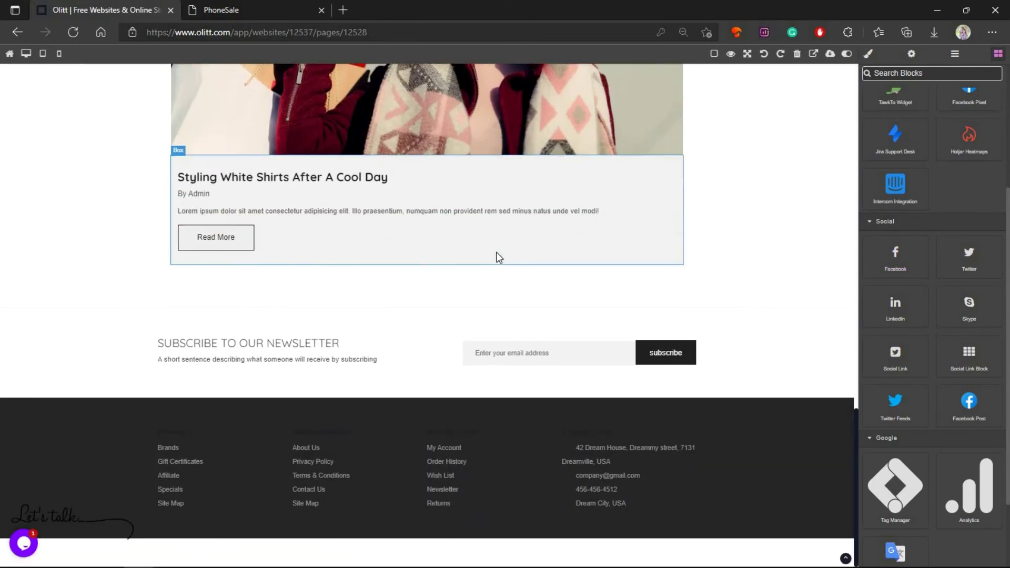
scroll(482, 248, up, 3)
scroll(470, 246, up, 10)
scroll(471, 245, up, 5)
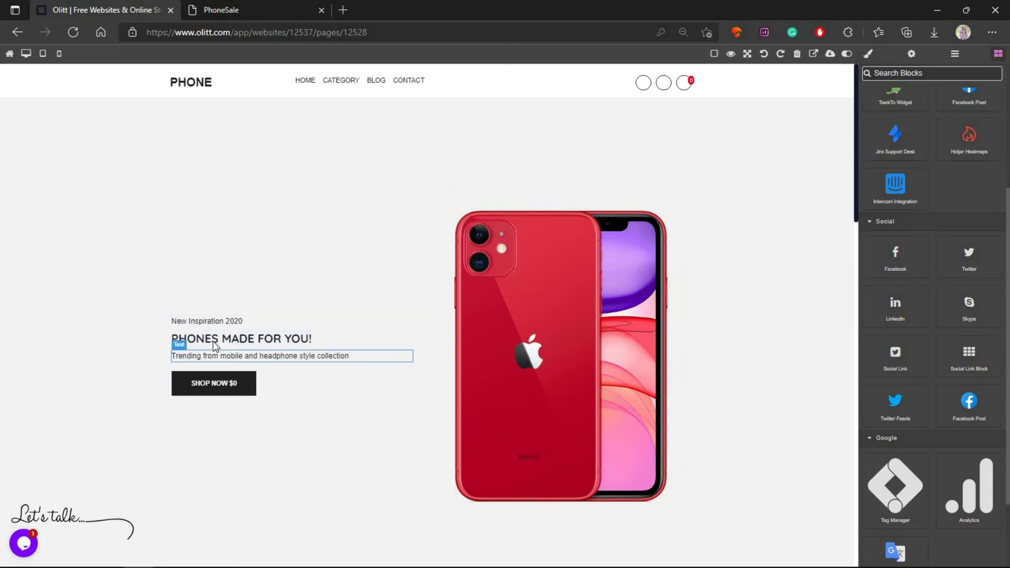
Step: Rewrite the 'New Inspiration 2020' tagline as 'START WRITING'
click(216, 323)
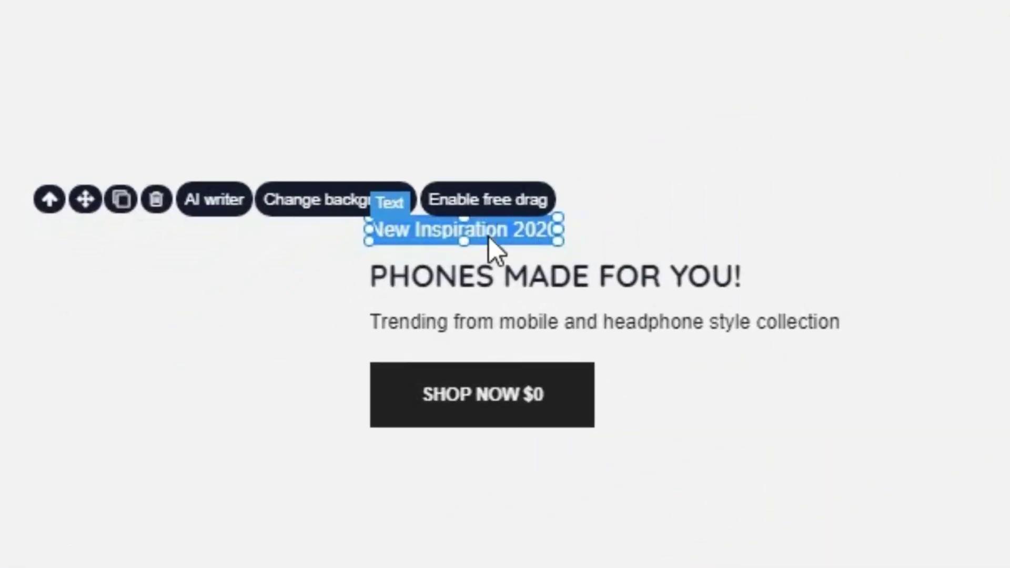
text(START W)
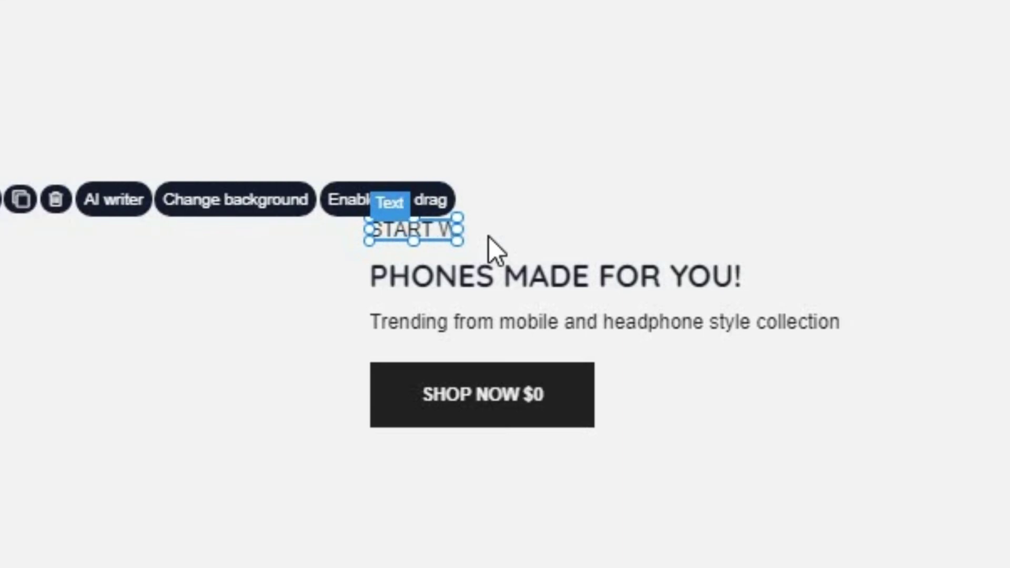
text(I)
text(ITIN)
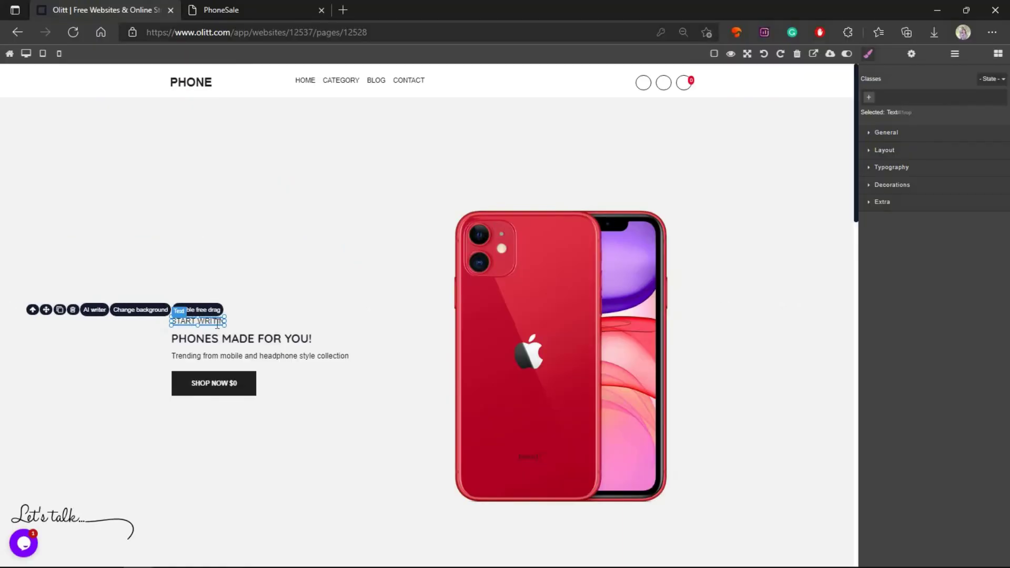
text(G)
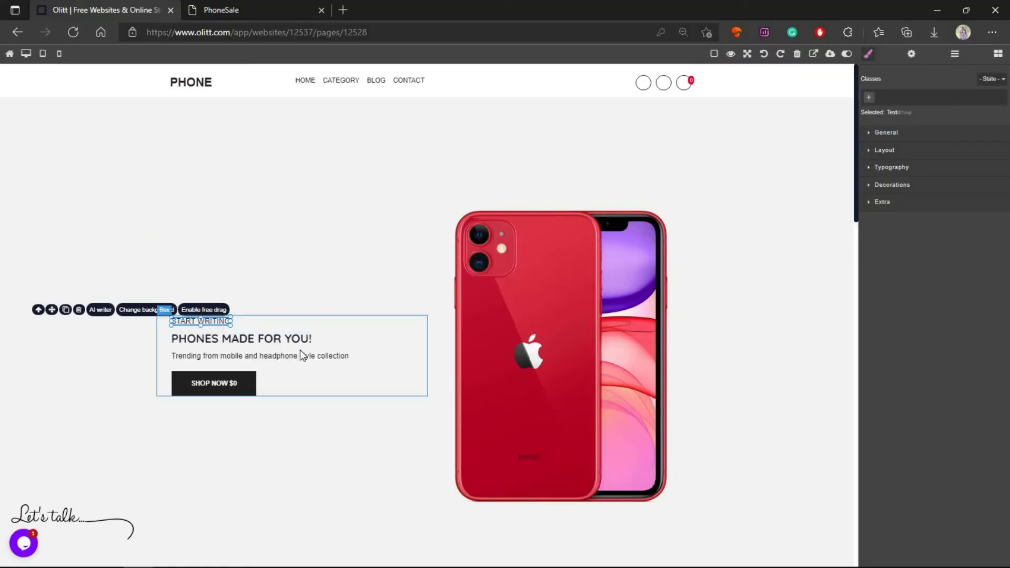
click(302, 355)
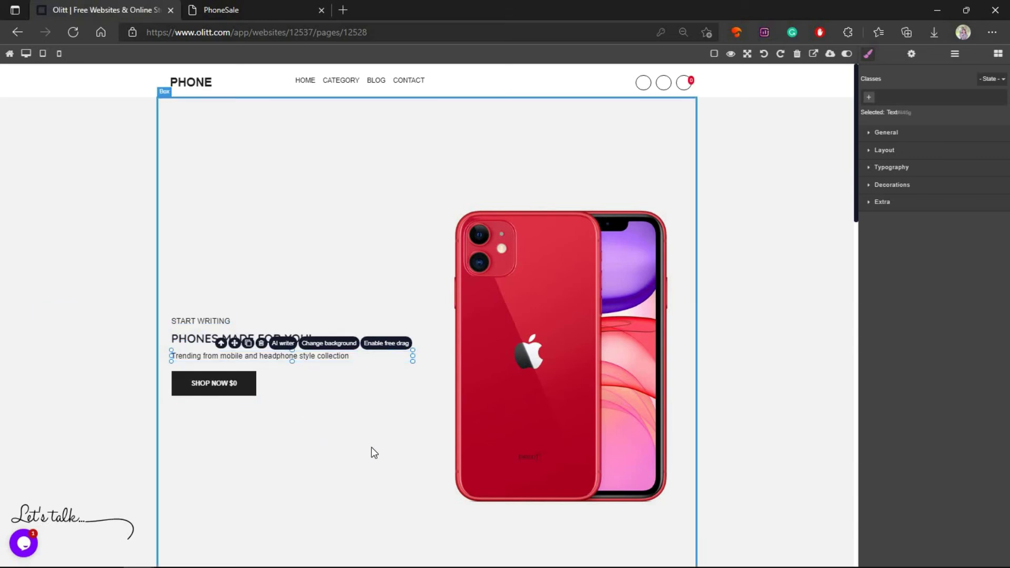
click(552, 429)
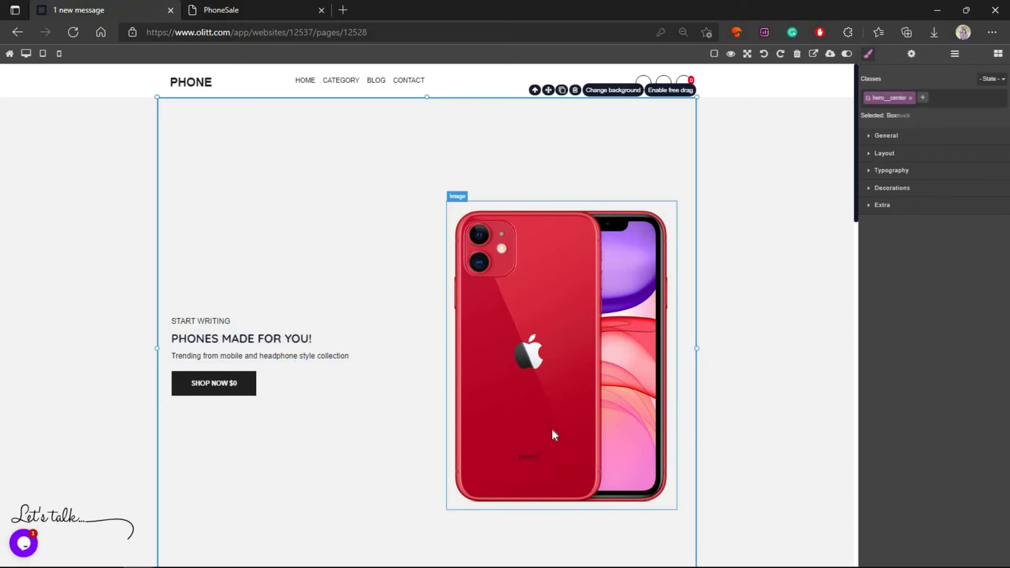
Step: Replace the red phone hero picture with the black TECH-5286 headphones image
double_click(551, 401)
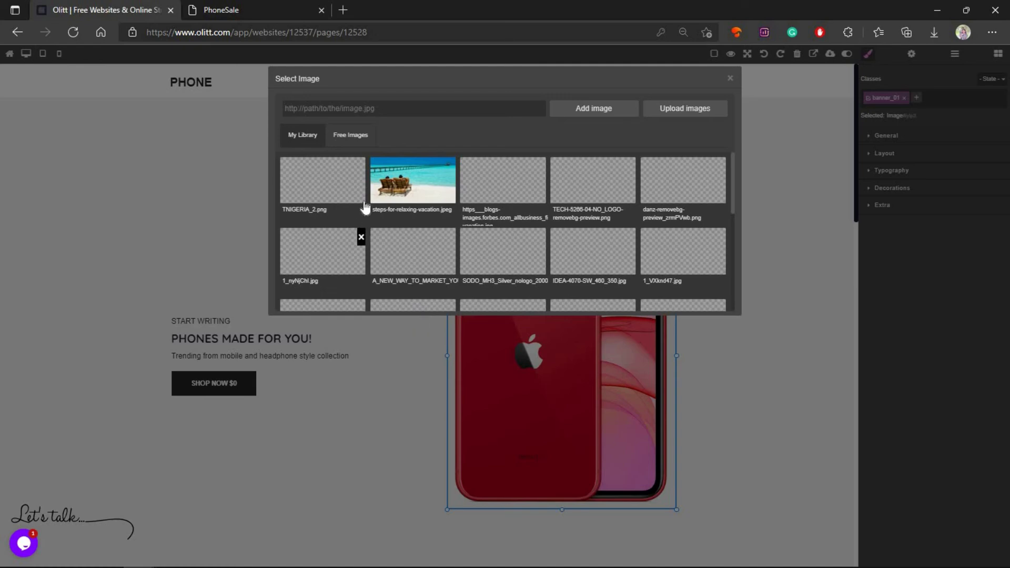
click(412, 184)
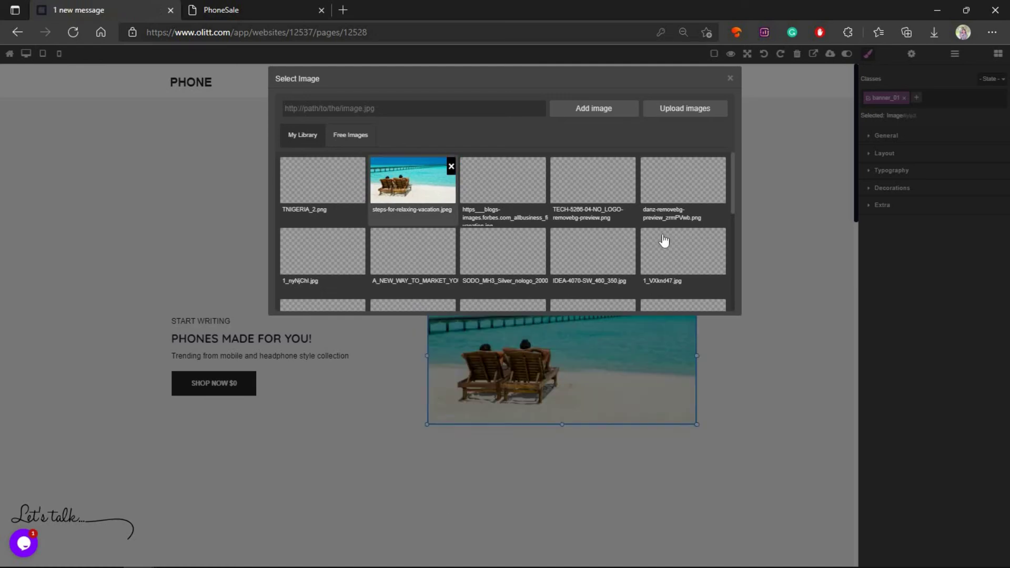
click(669, 110)
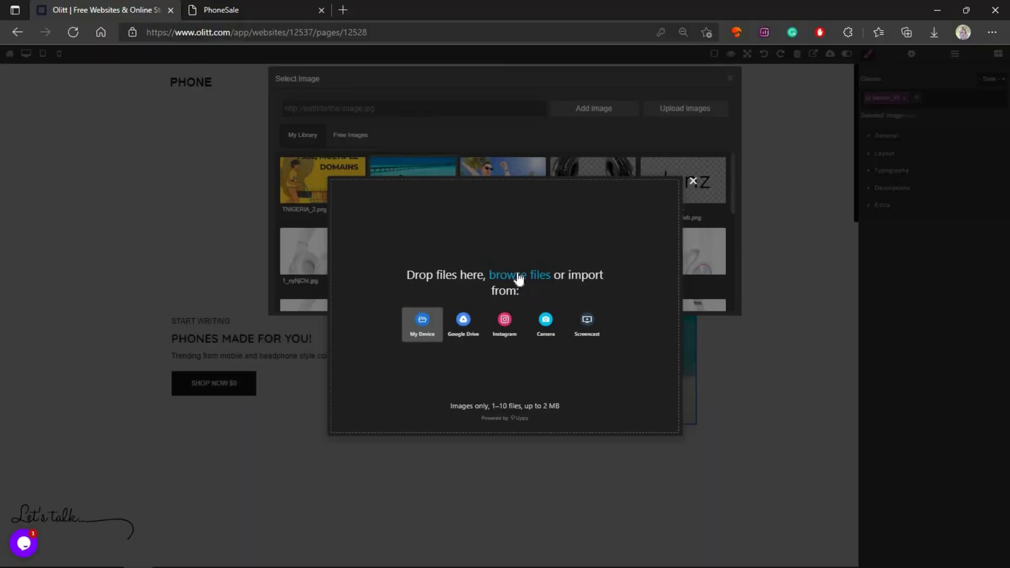
click(335, 307)
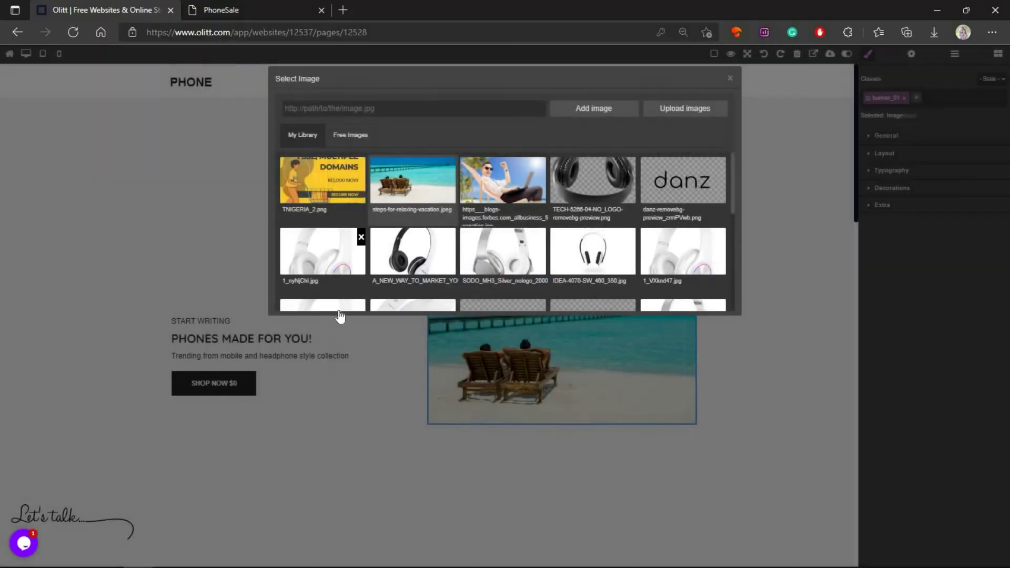
click(568, 208)
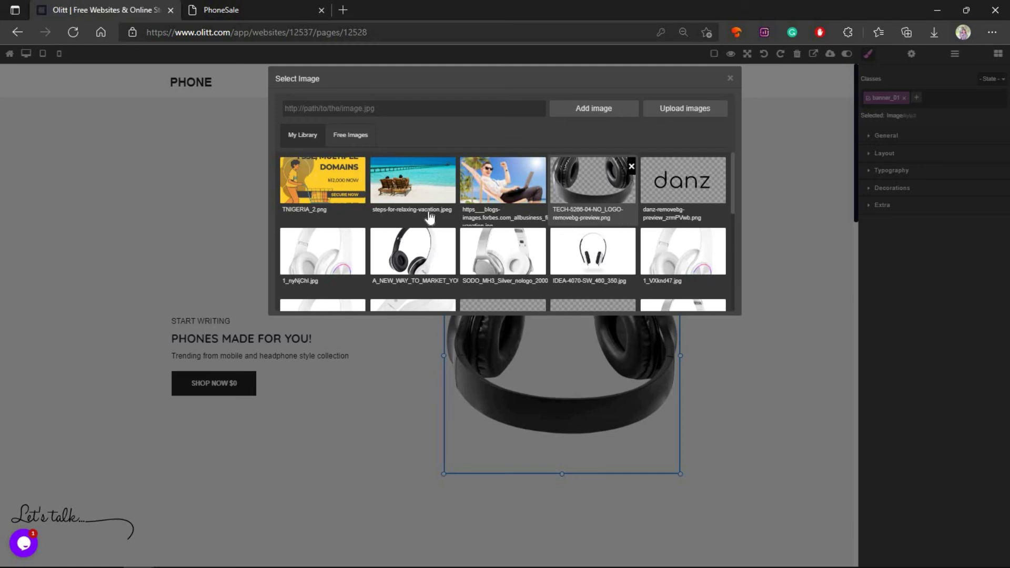
click(730, 79)
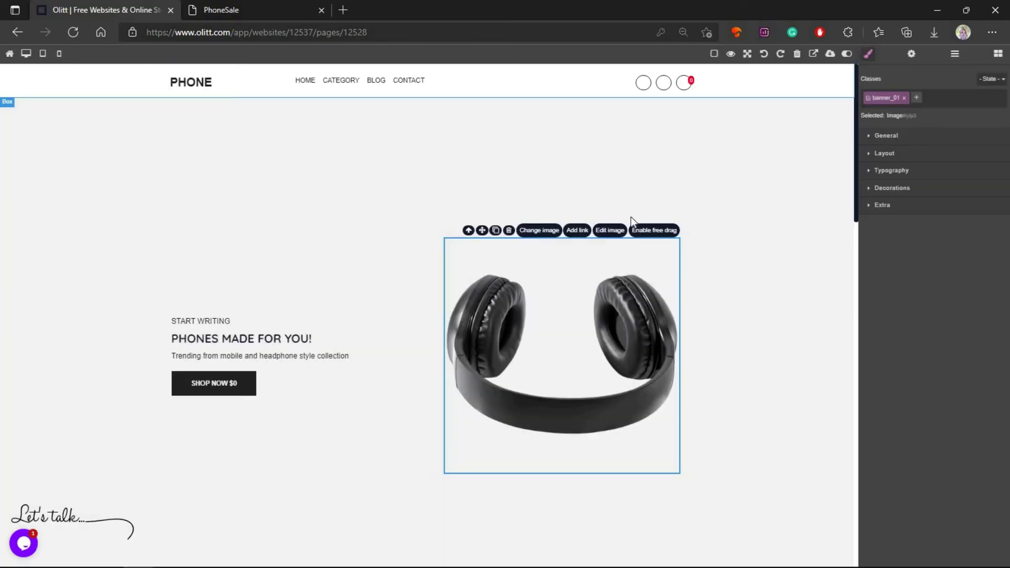
scroll(414, 295, down, 3)
scroll(414, 295, down, 2)
scroll(414, 295, down, 3)
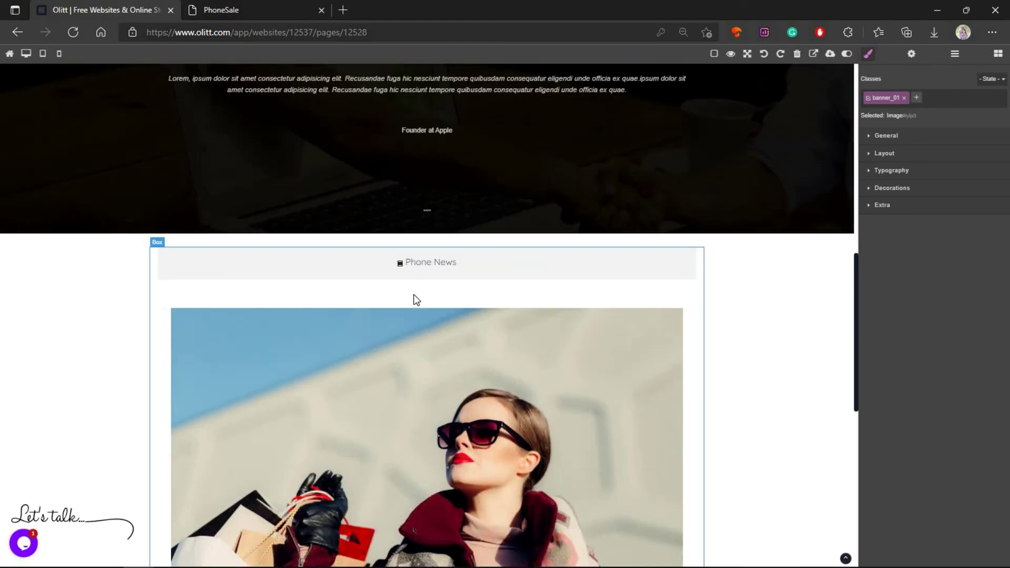
scroll(414, 301, up, 8)
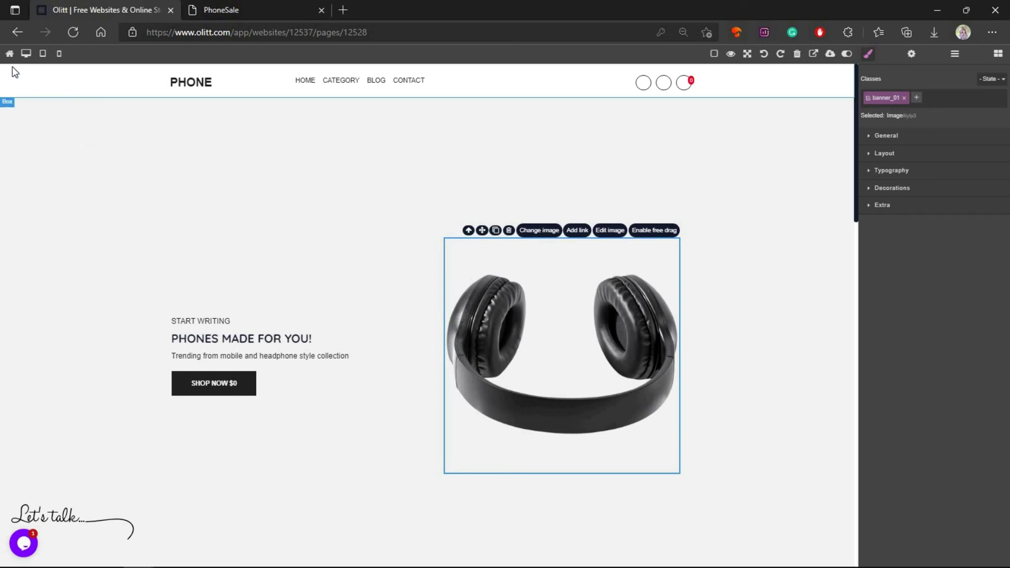
Step: Exit to the My websites dashboard after viewing the live PhoneSale site tab
click(9, 52)
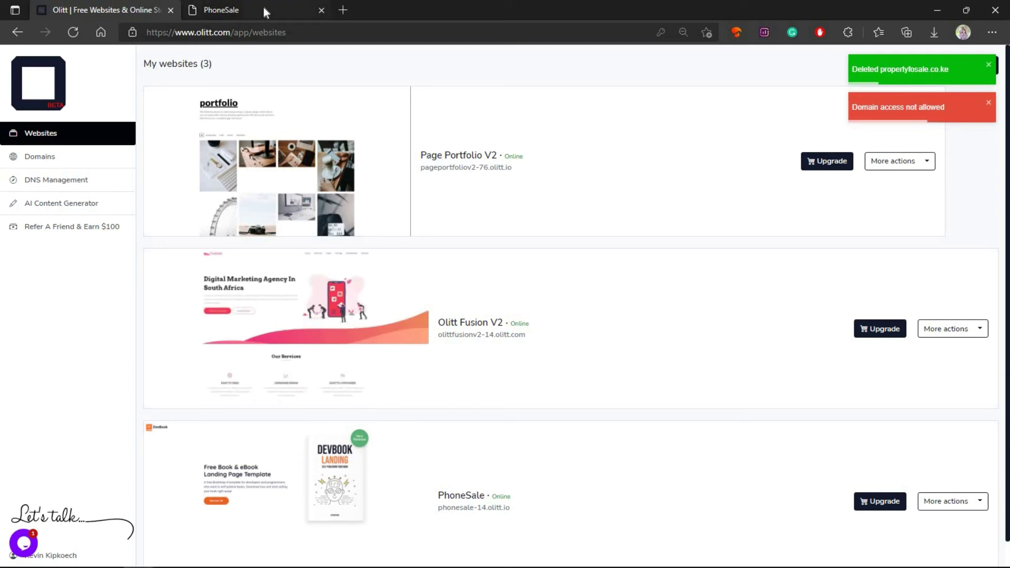
click(258, 6)
click(111, 4)
click(237, 6)
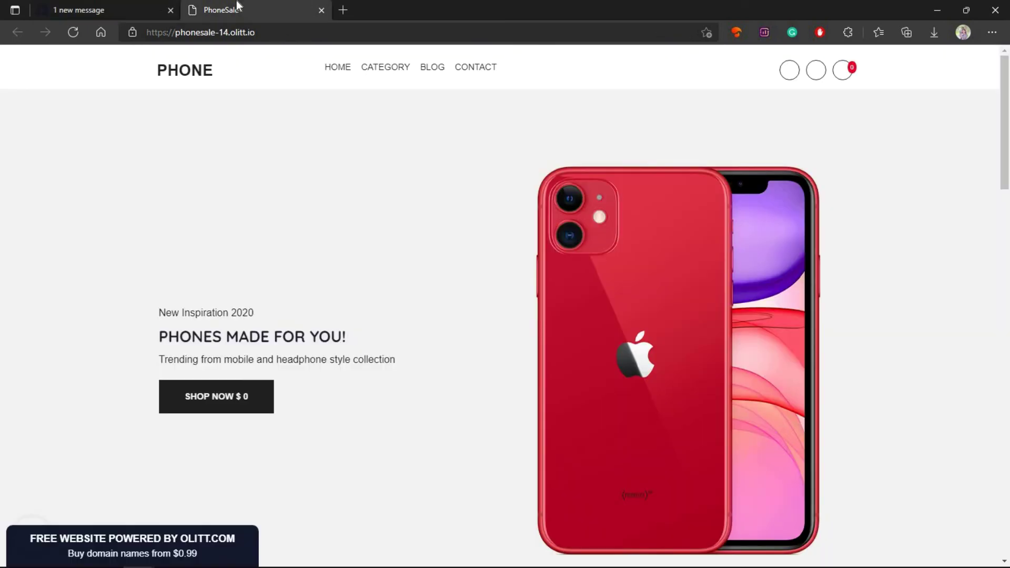
click(120, 8)
scroll(77, 297, down, 1)
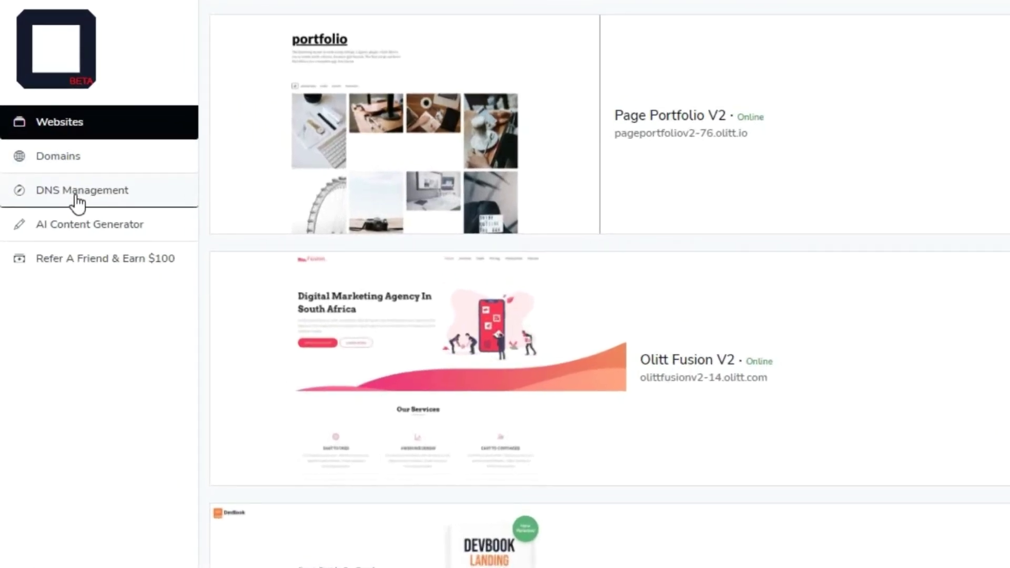
Step: Open the AI Content Generator form and try its opening paragraph and word-count fields
click(71, 230)
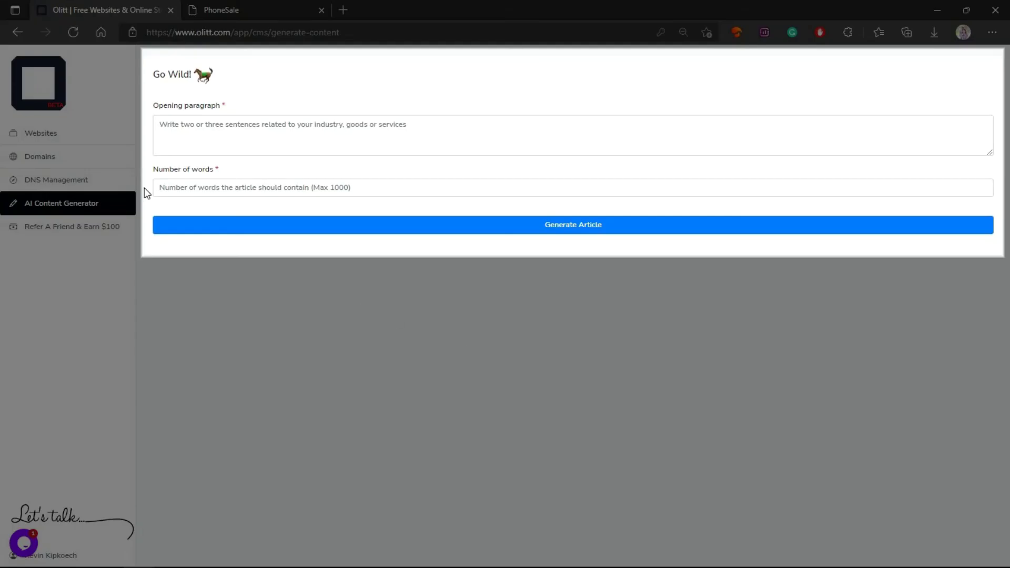
click(417, 121)
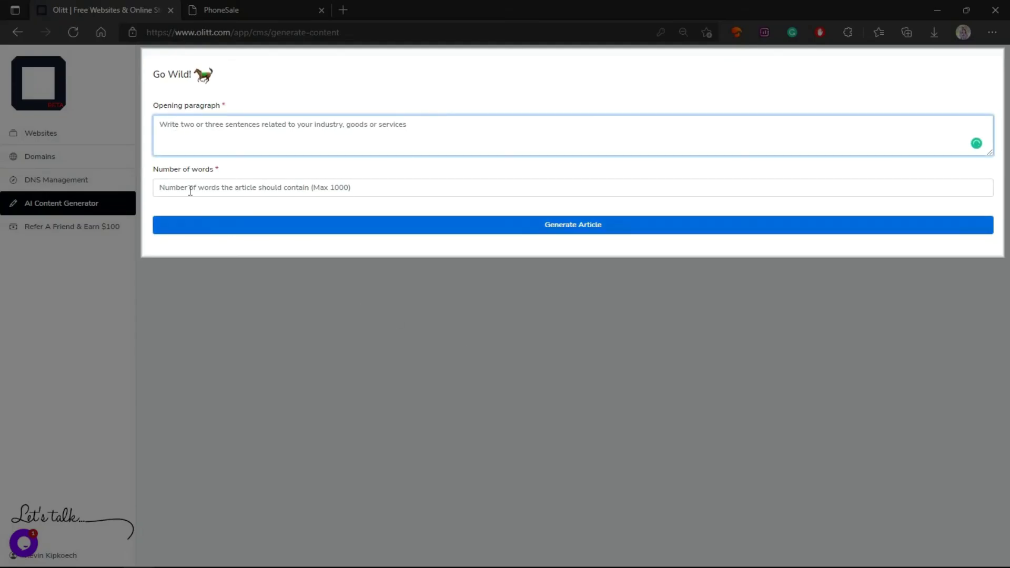
click(213, 191)
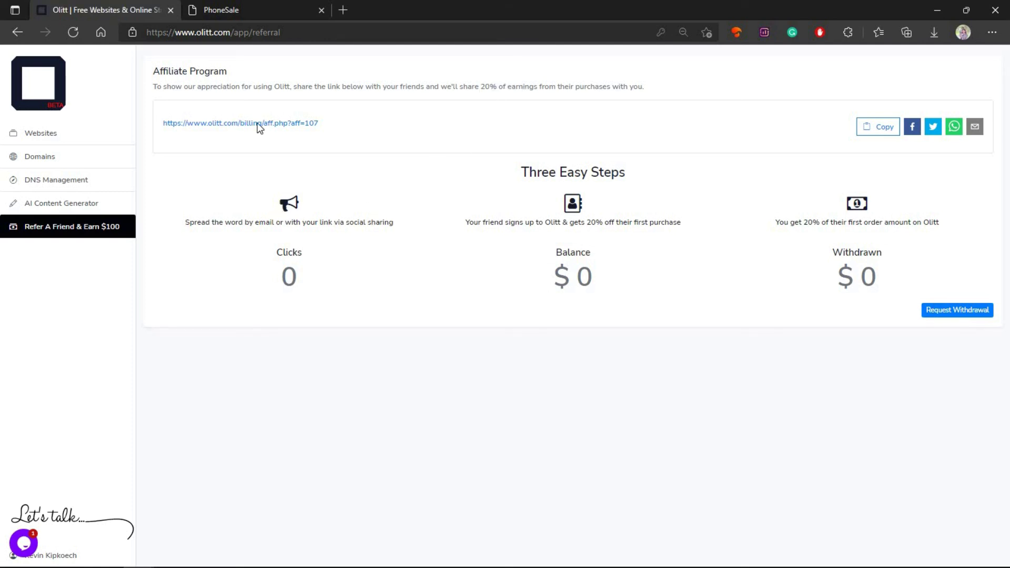
Step: Copy the Olitt referral link to the clipboard, then bring up the live PhoneSale tab
click(258, 125)
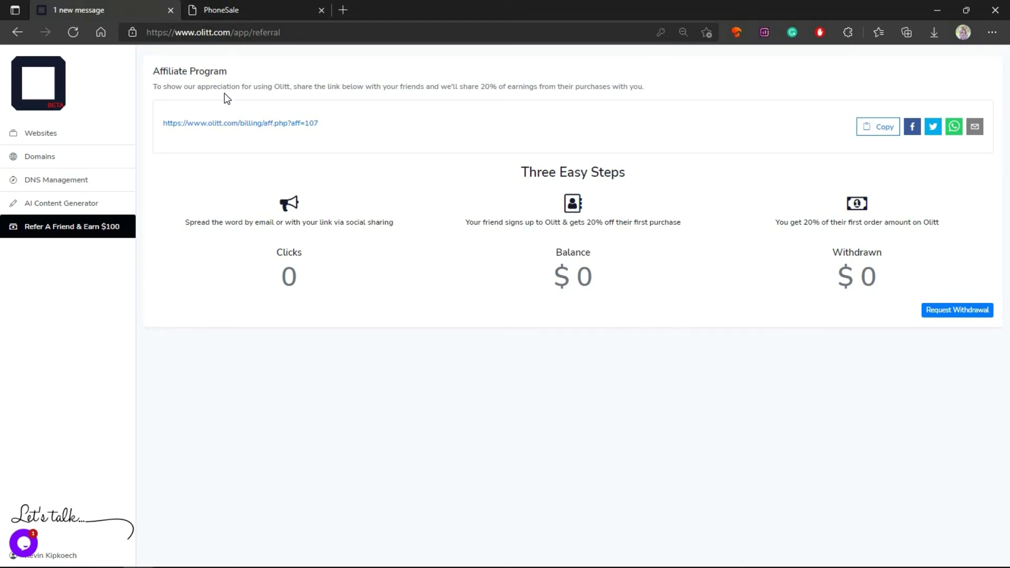
click(235, 10)
scroll(497, 270, down, 4)
scroll(495, 273, down, 5)
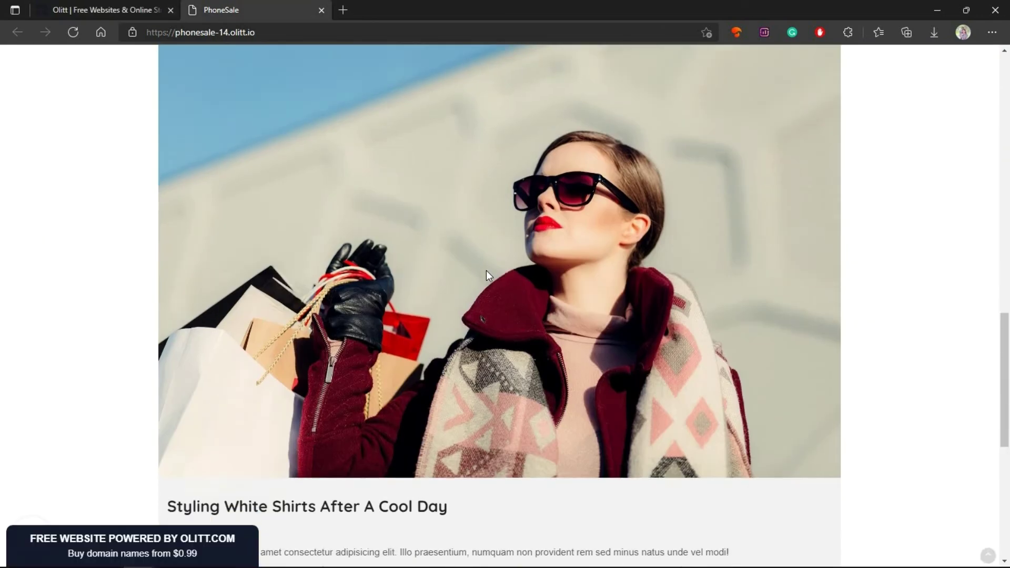